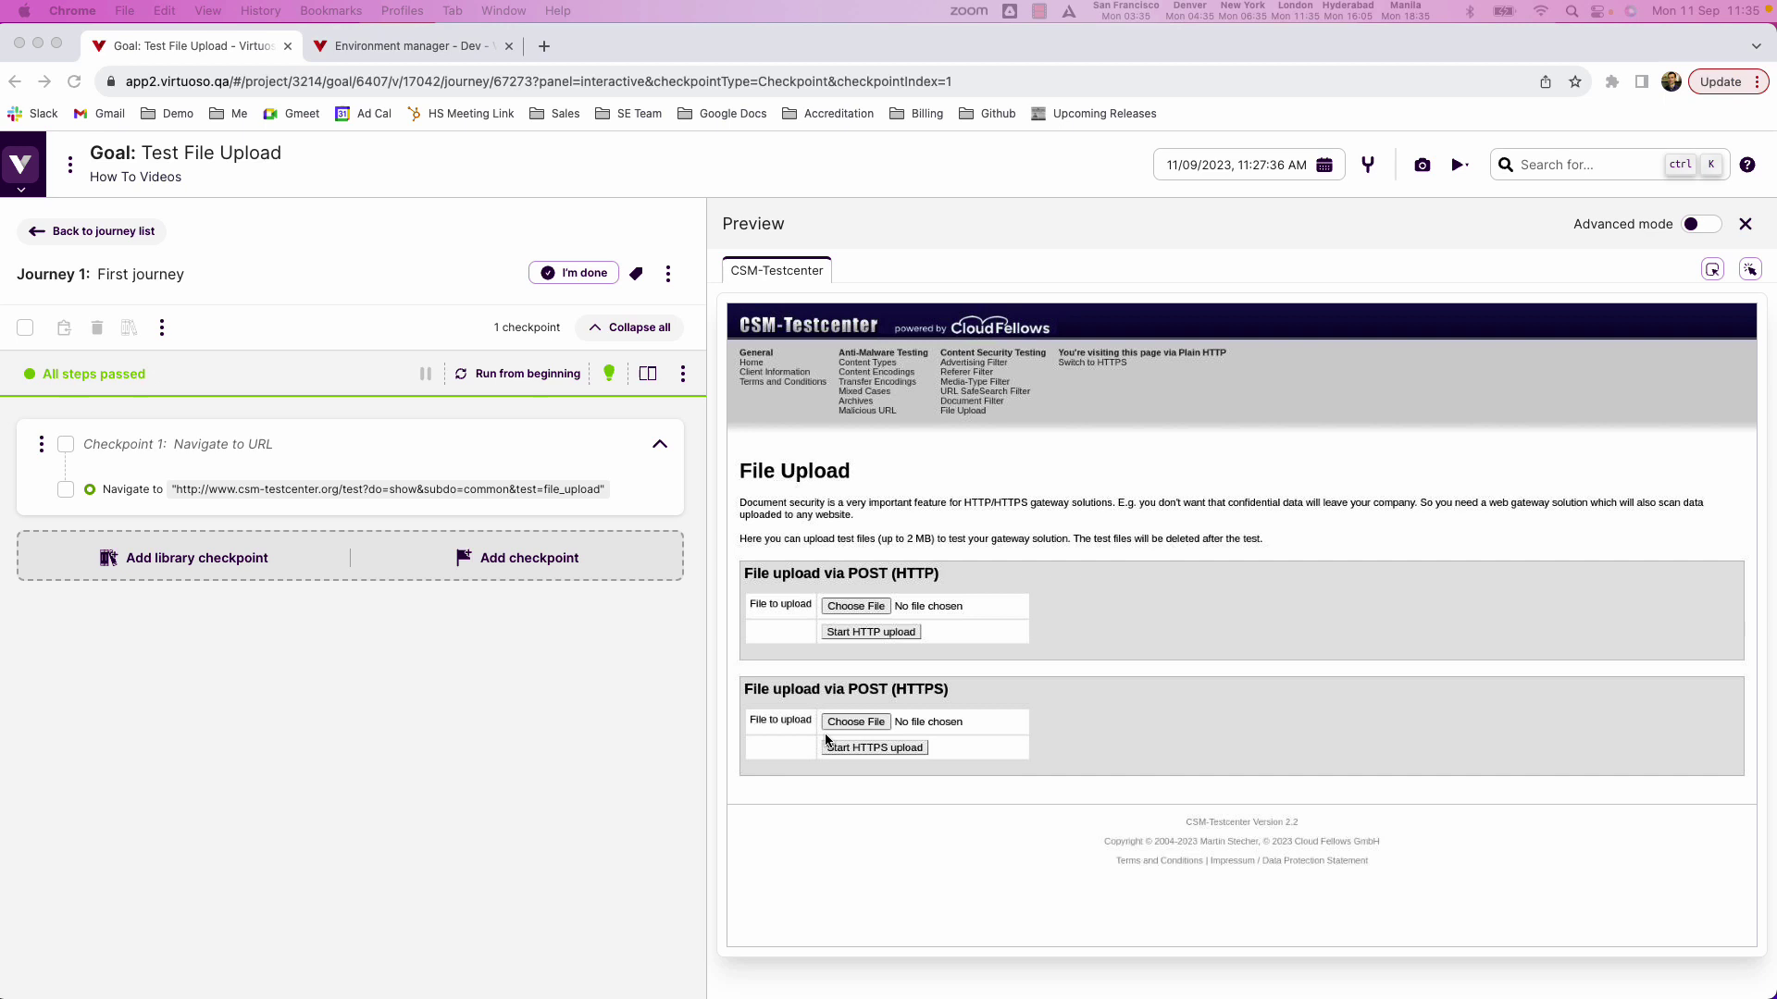
# - Focus the browser and expand Virtuoso's project navigation sidebar over the Test File Upload journey
pyautogui.click(529, 657)
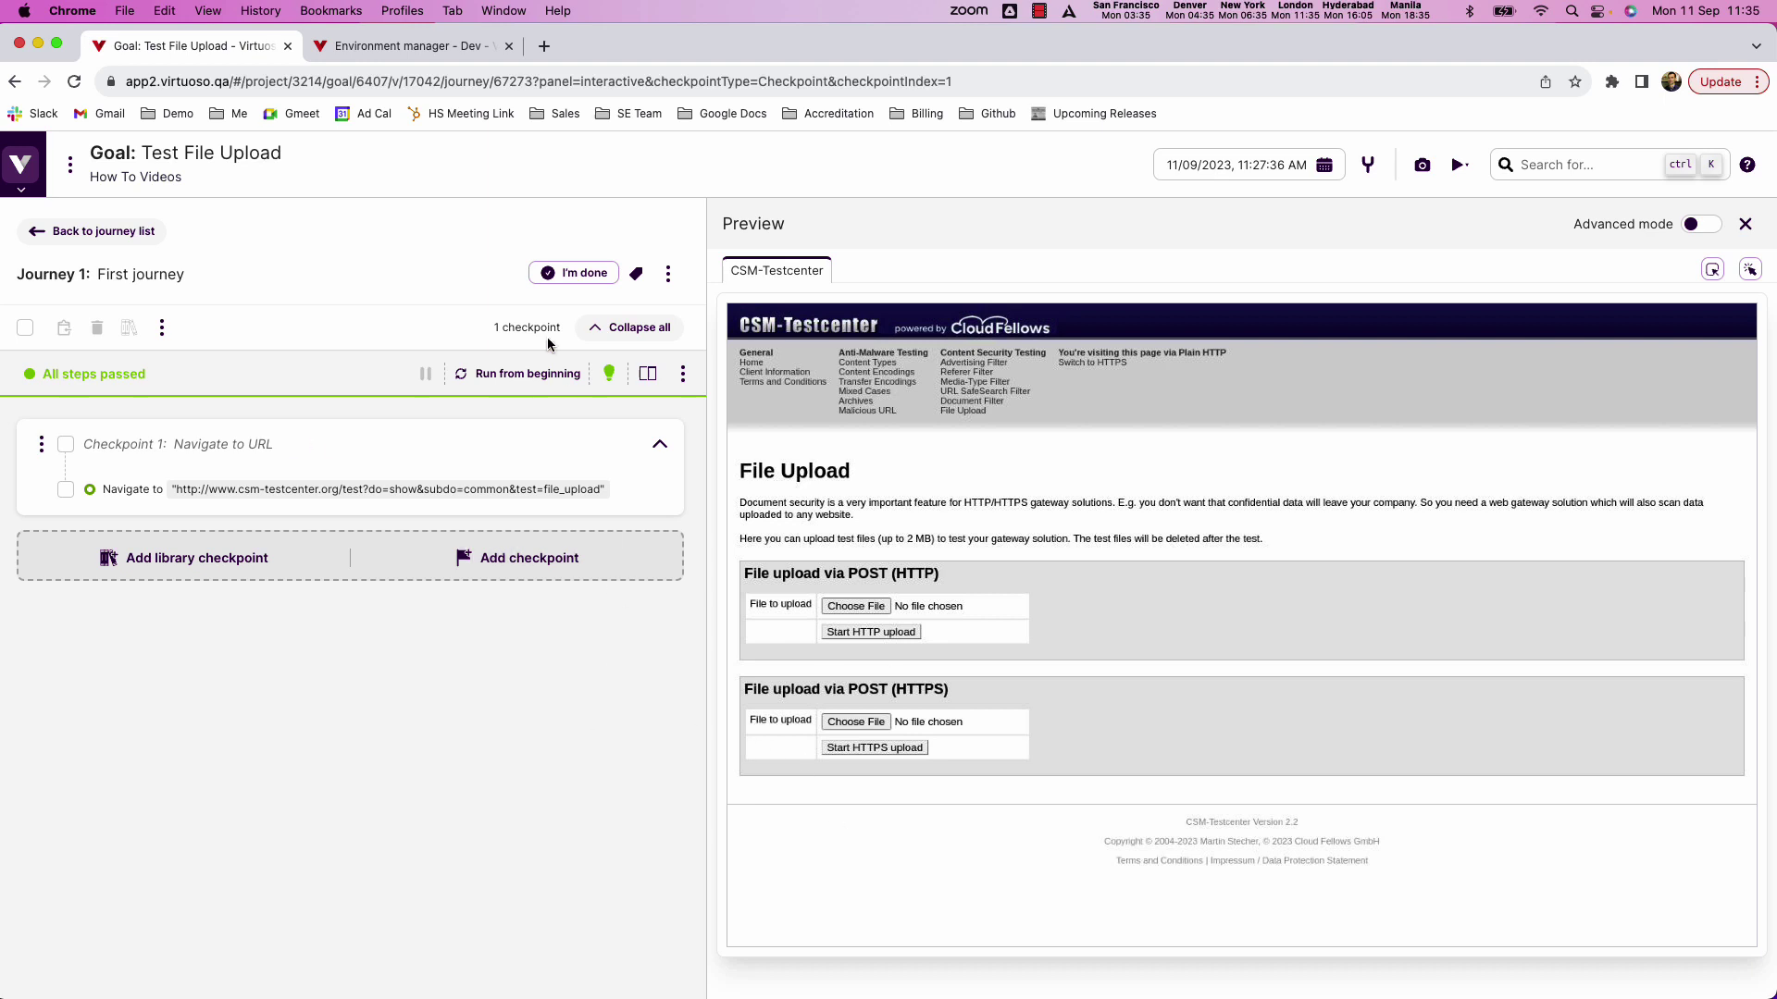
pyautogui.click(20, 163)
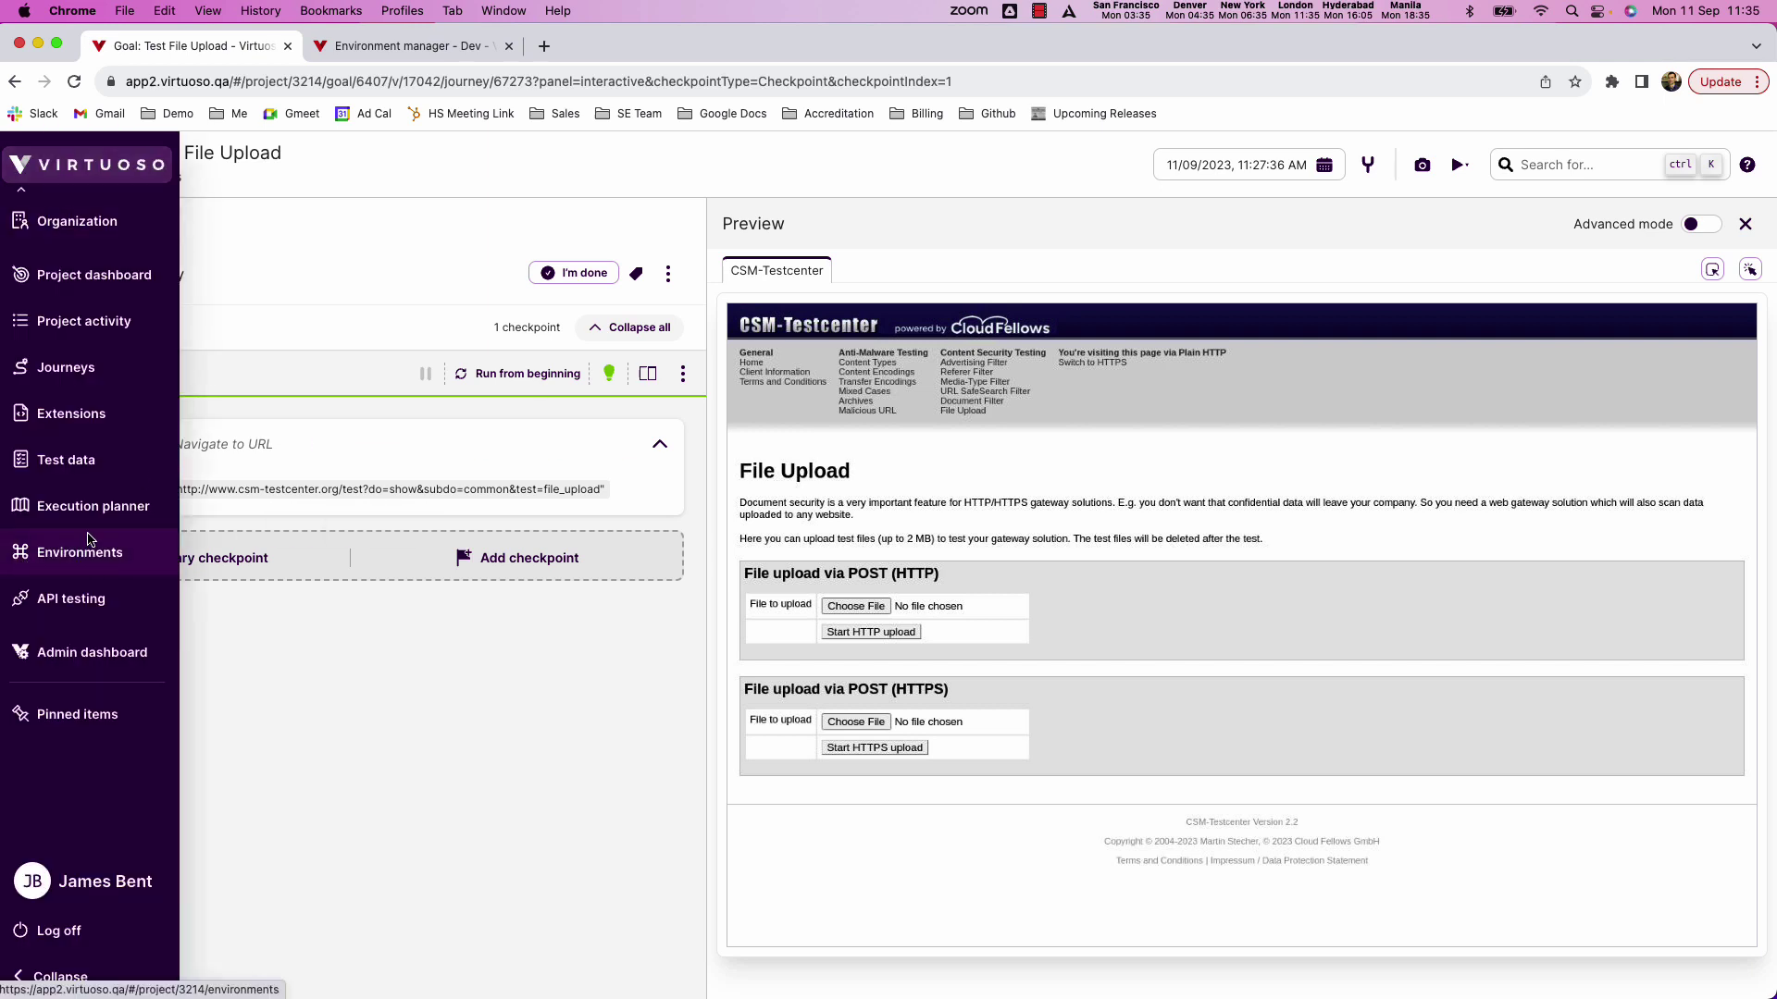
# - Open the Environment manager showing the Dev environment and its url variable
pyautogui.click(411, 56)
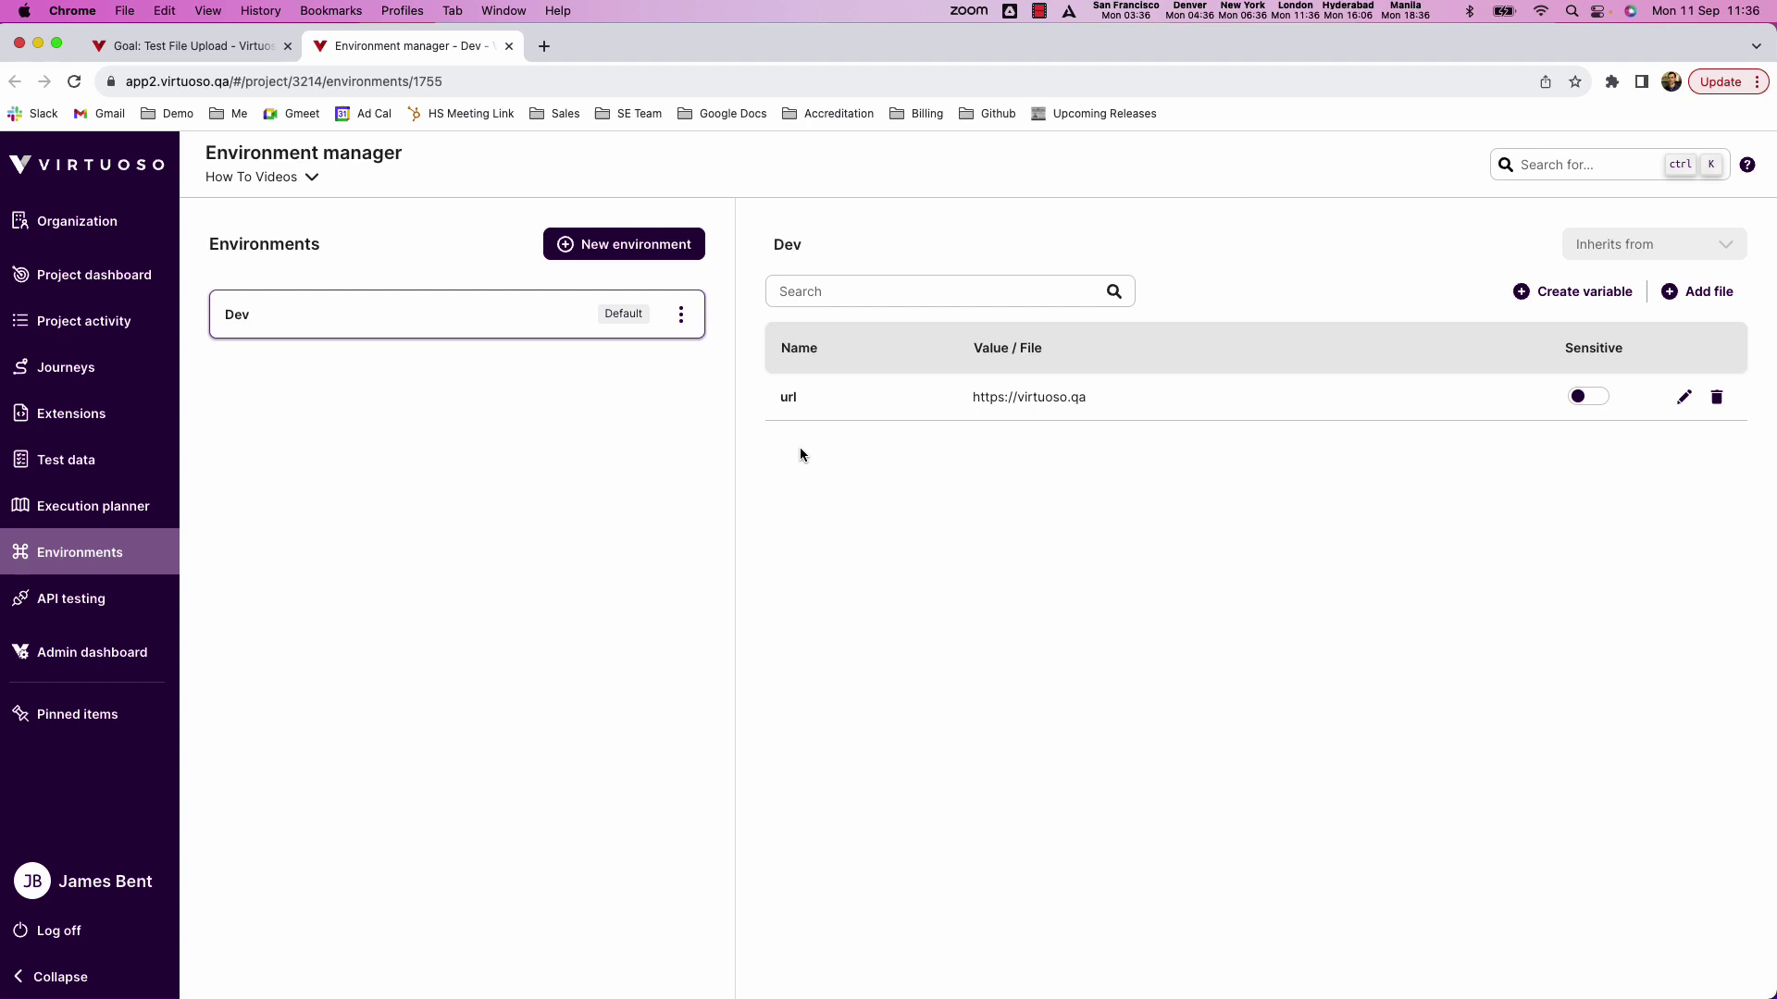
# - Create a Dev file variable named TestPDF1 containing TestFile.pdf dragged in from Finder
pyautogui.click(1705, 301)
pyautogui.click(851, 435)
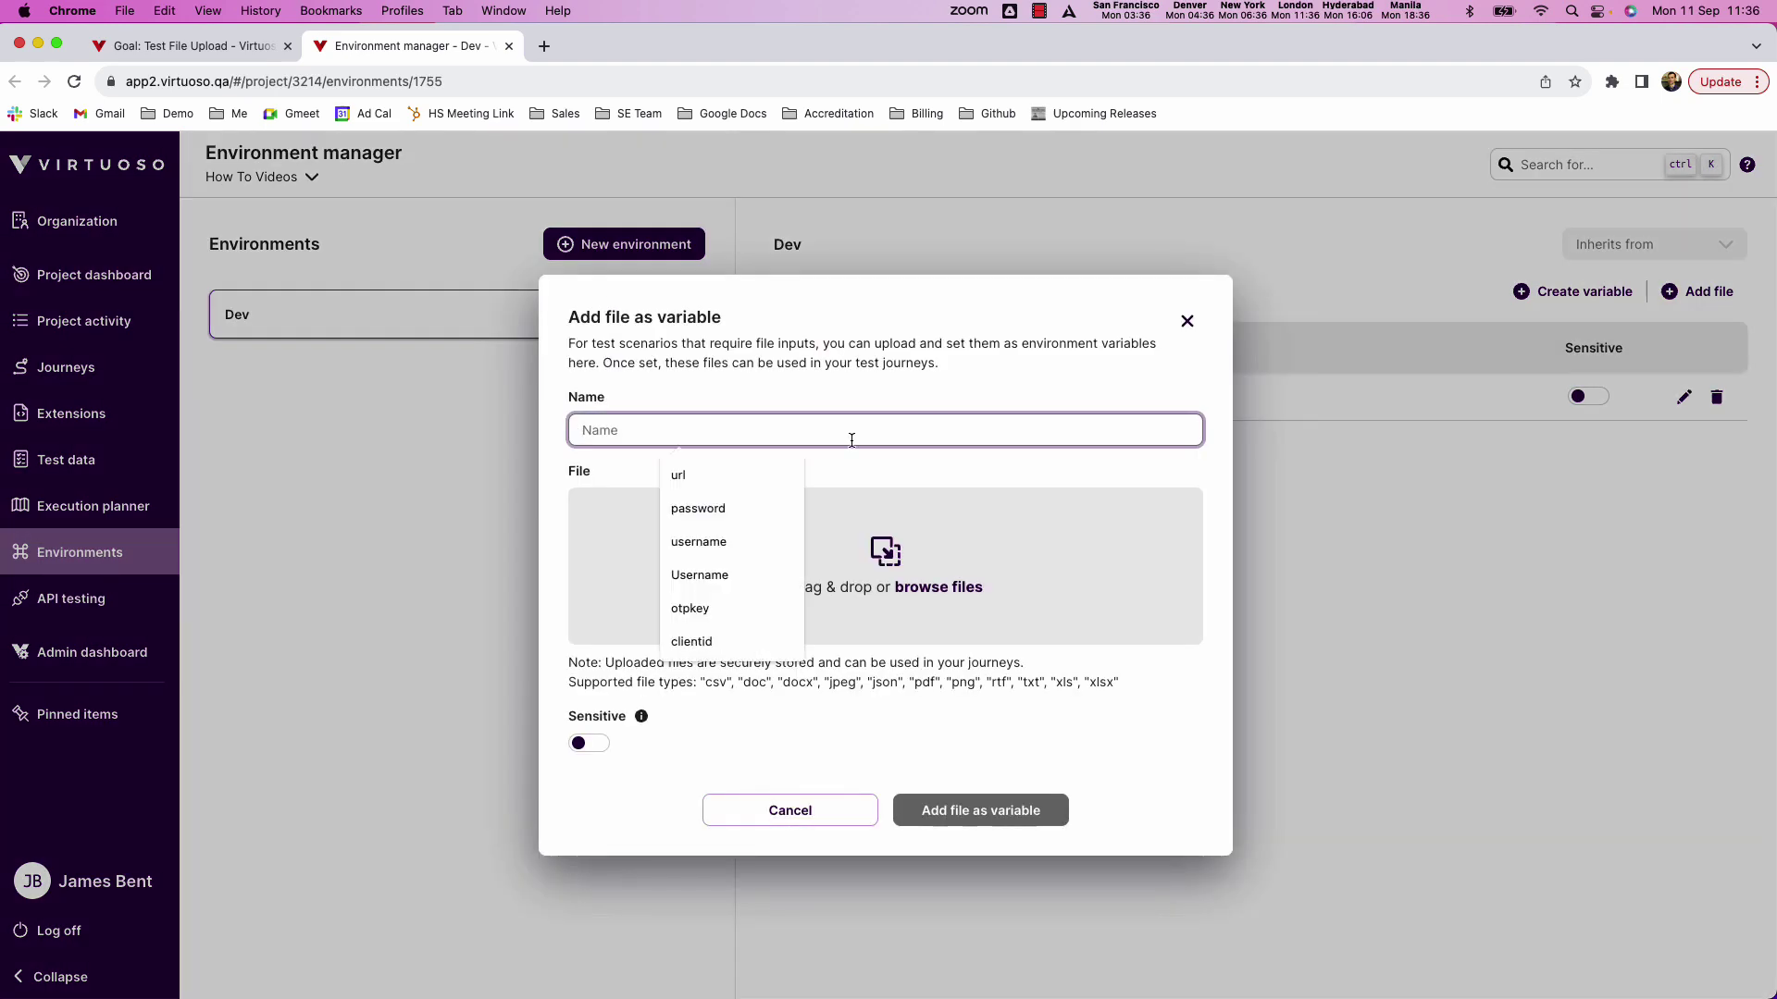
pyautogui.write('TestPDF1')
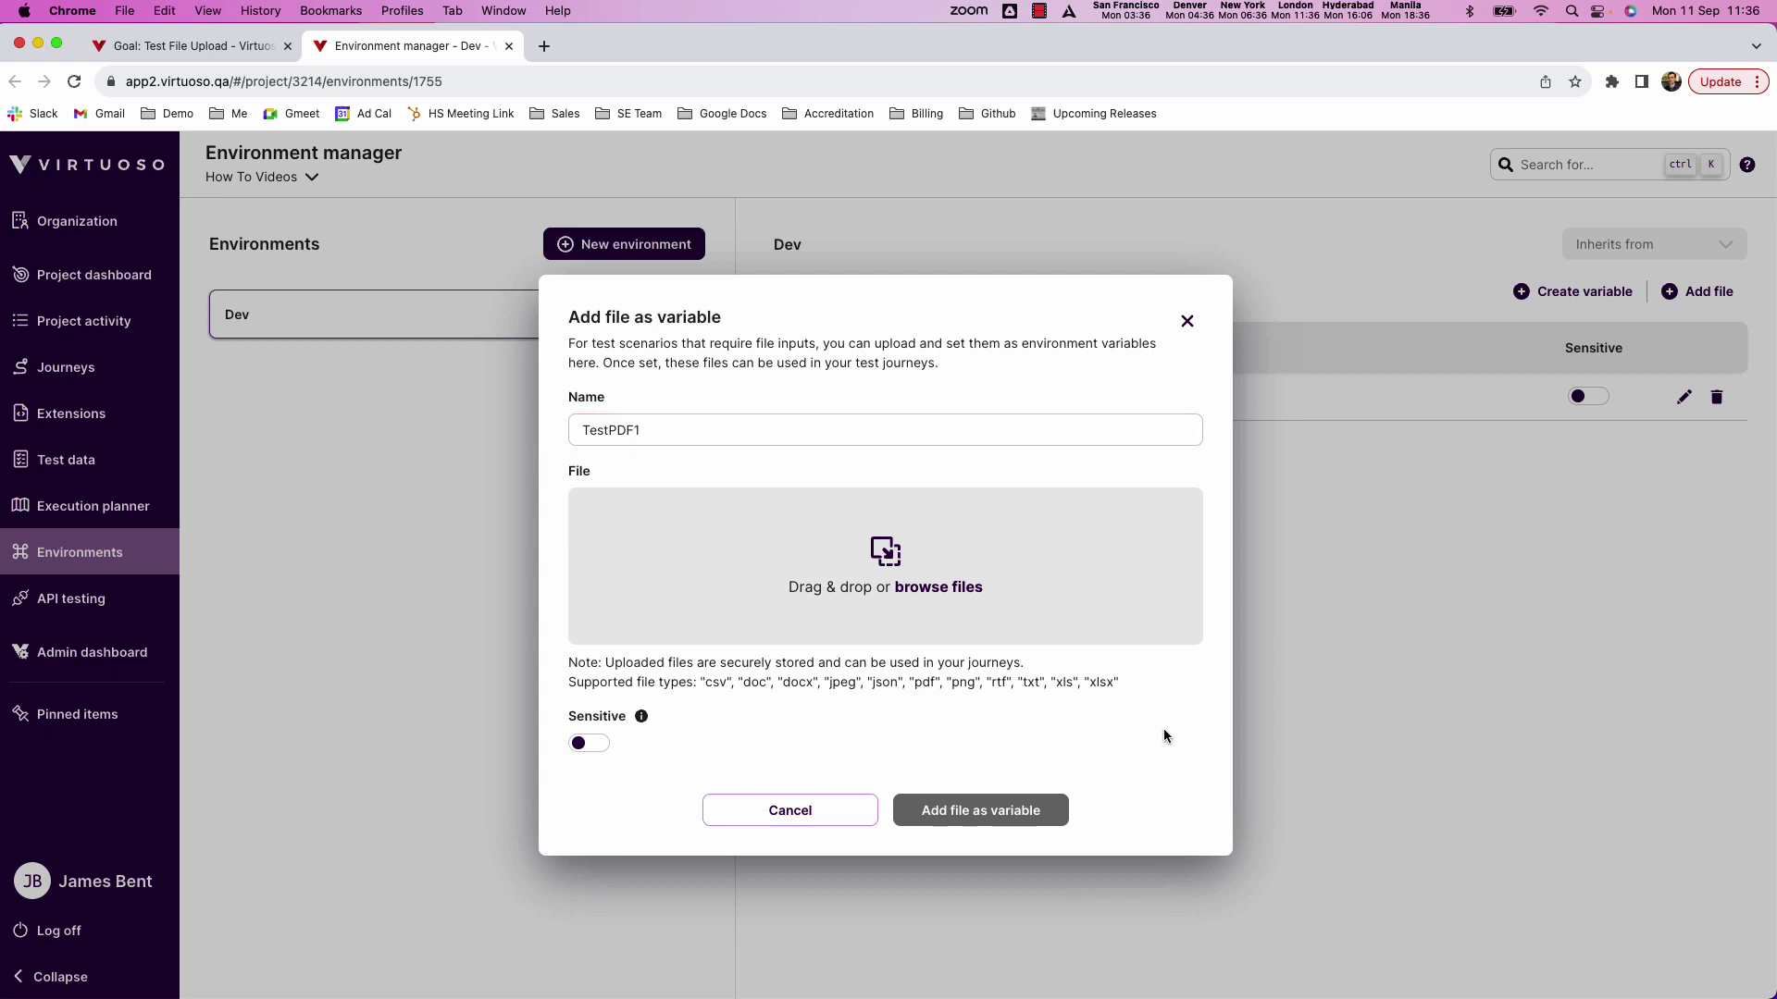
pyautogui.moveTo(635, 432); pyautogui.dragTo(577, 432)
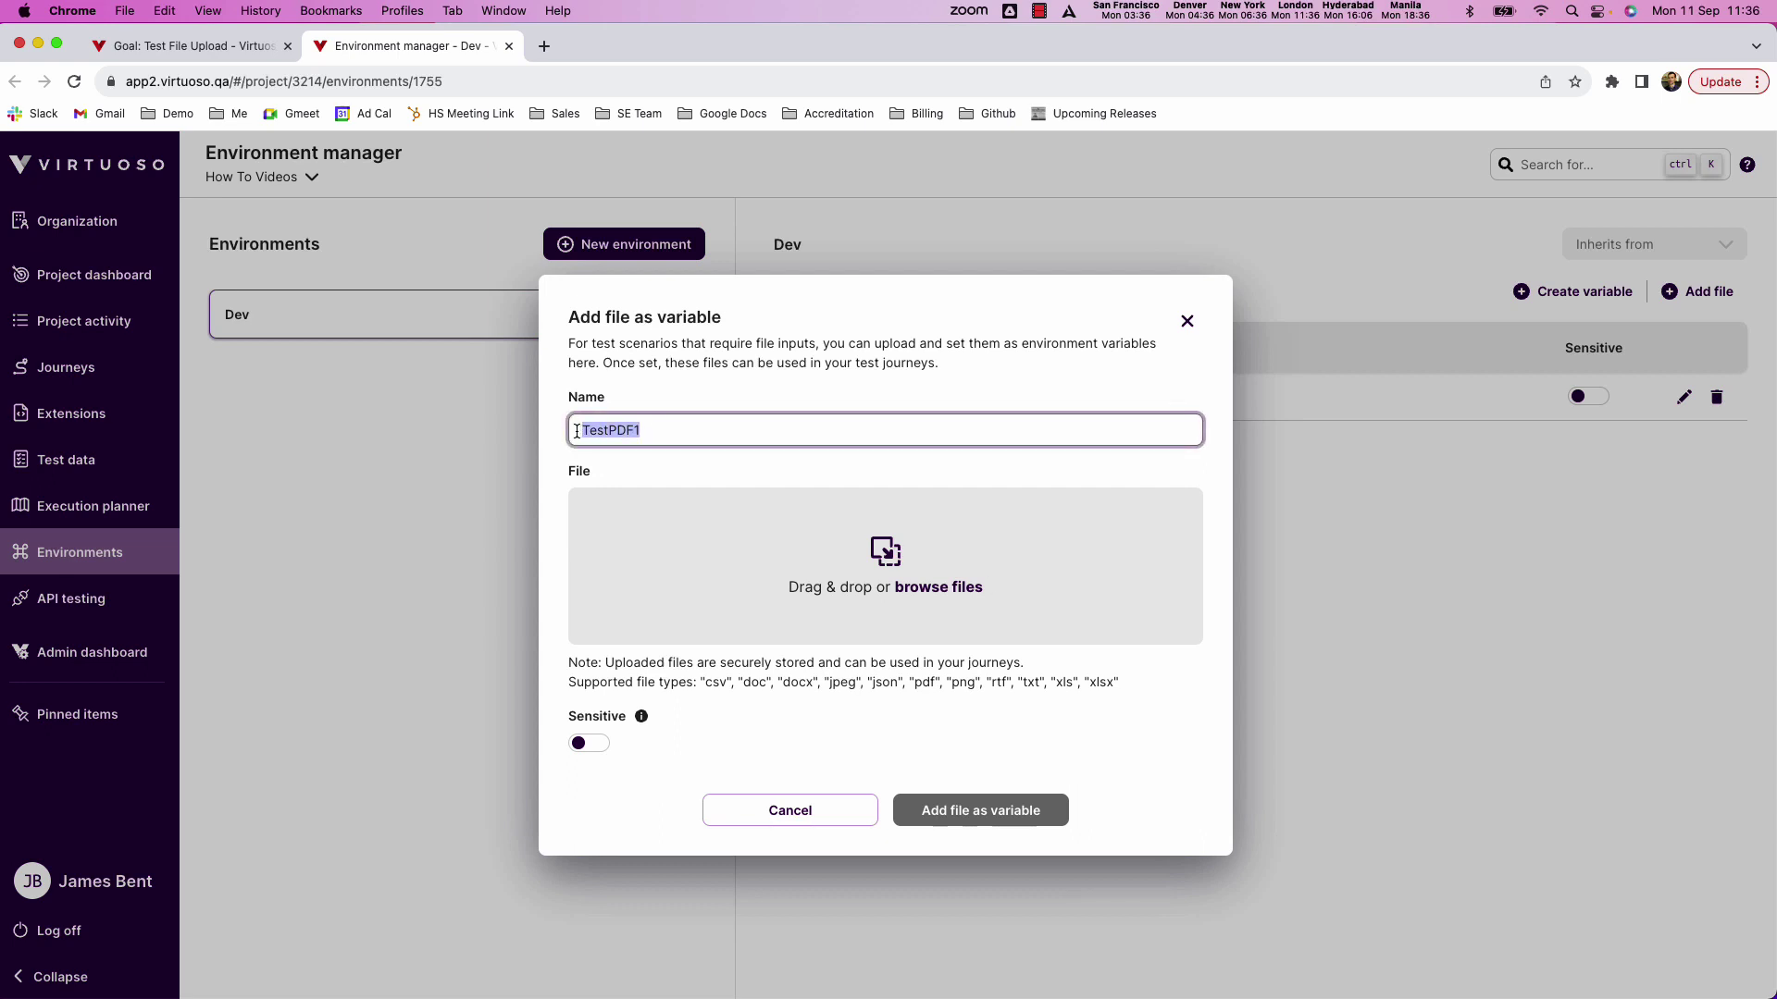
pyautogui.click(1173, 735)
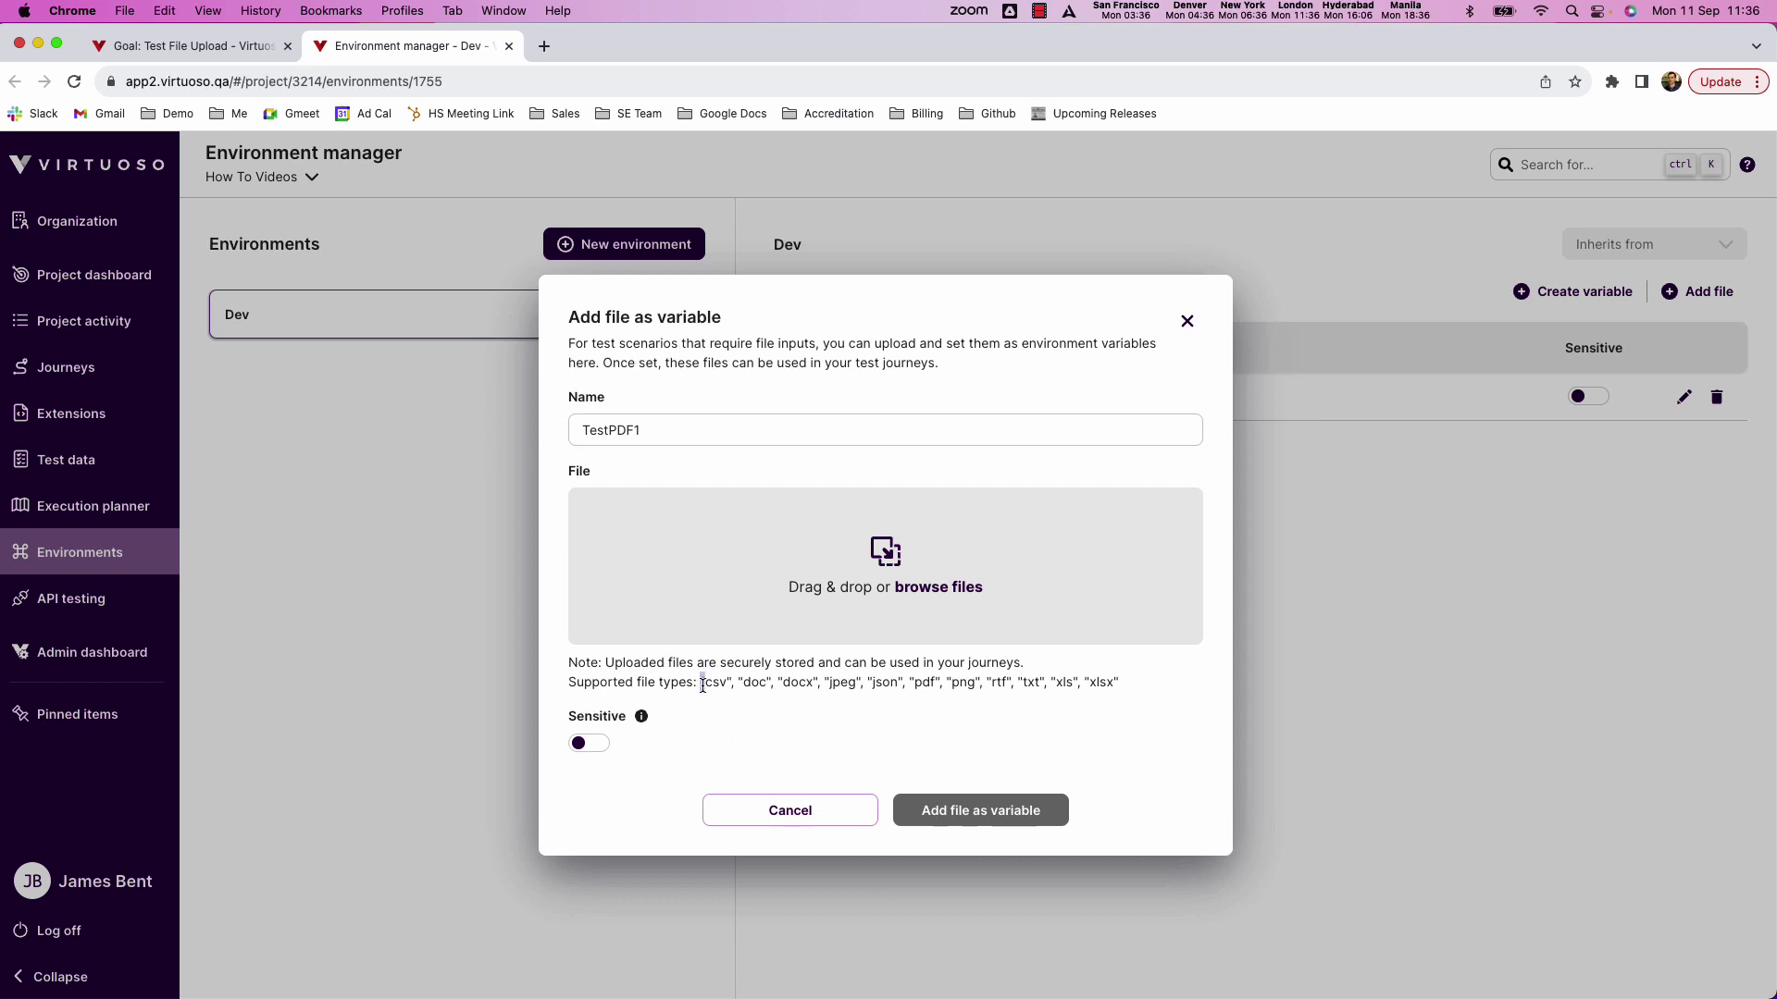
pyautogui.moveTo(702, 685); pyautogui.dragTo(1130, 702)
pyautogui.click(1147, 751)
pyautogui.press('super+Tab')
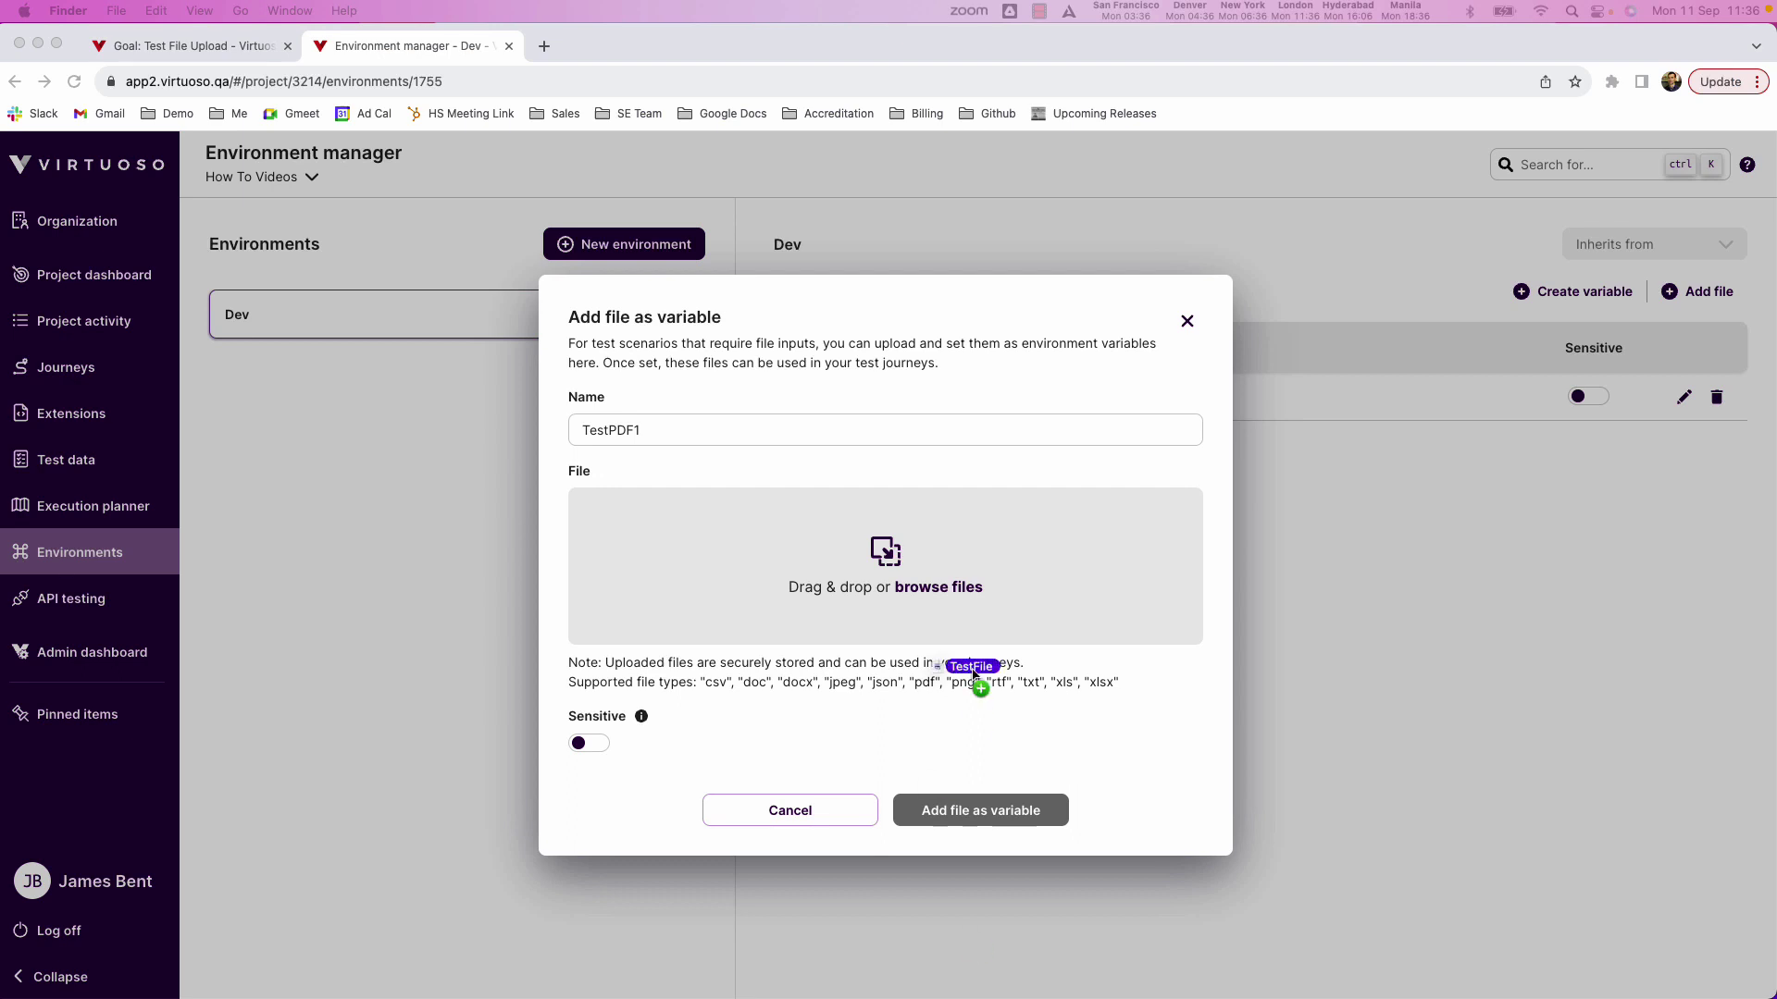
pyautogui.moveTo(966, 679); pyautogui.dragTo(919, 574)
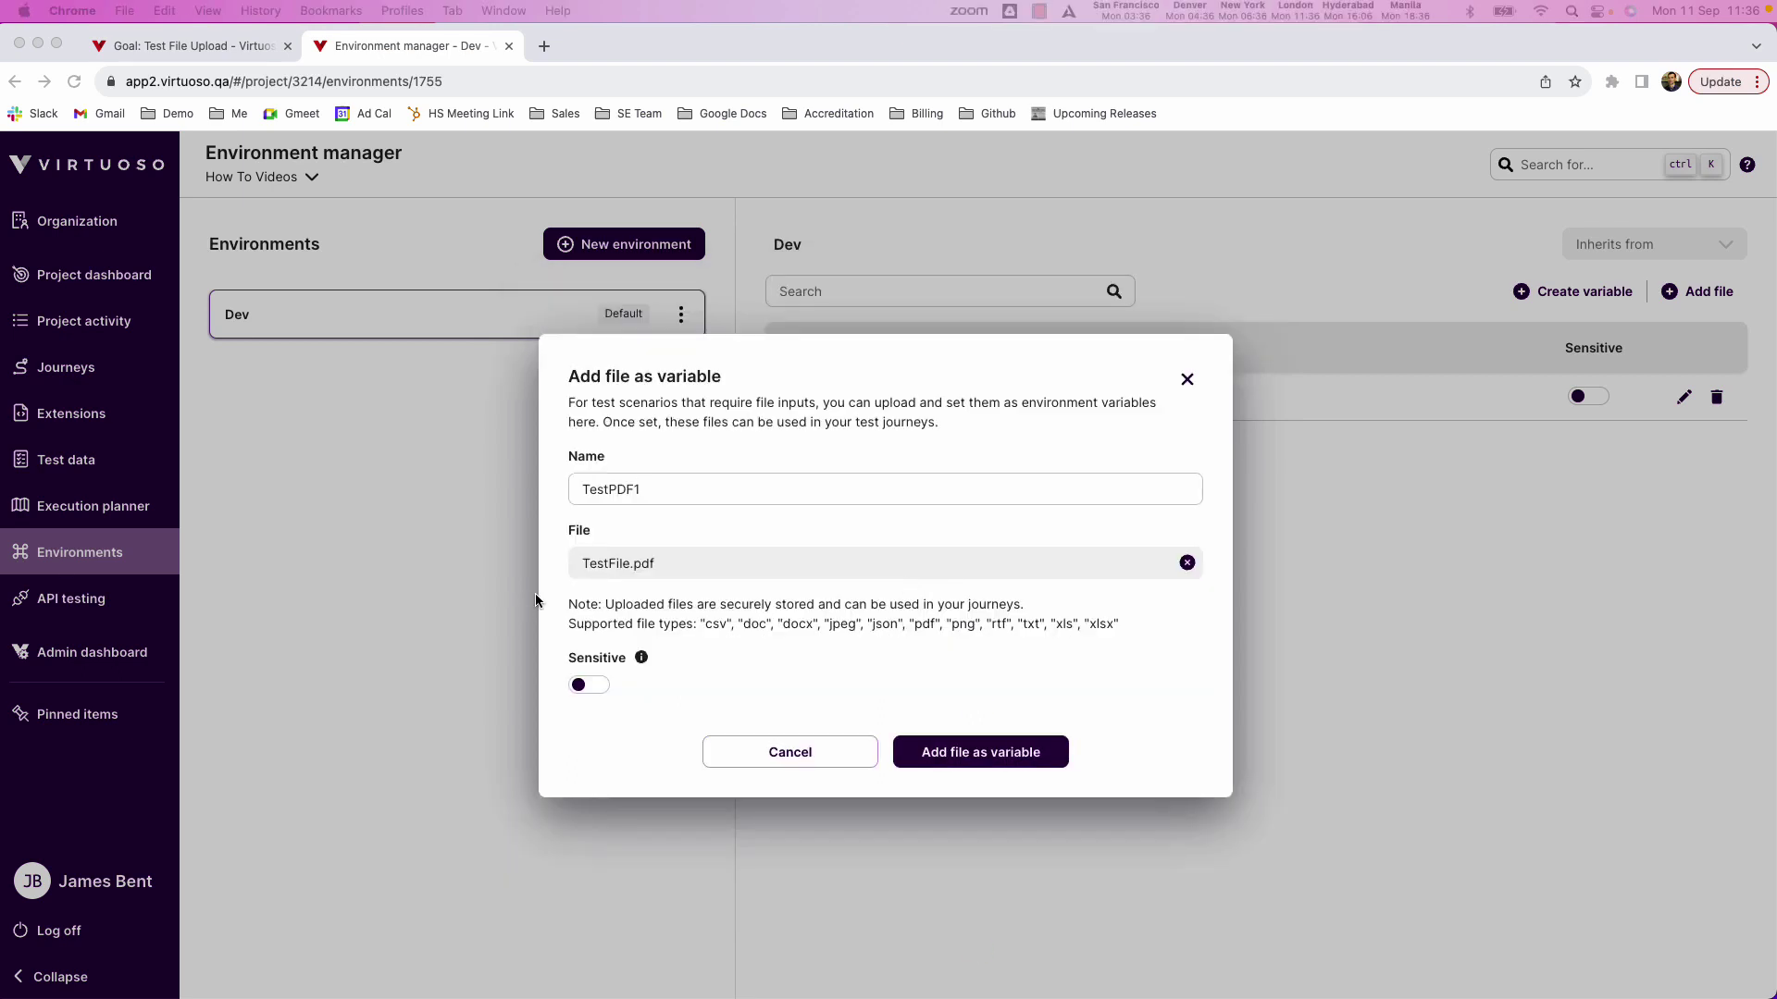
pyautogui.click(991, 755)
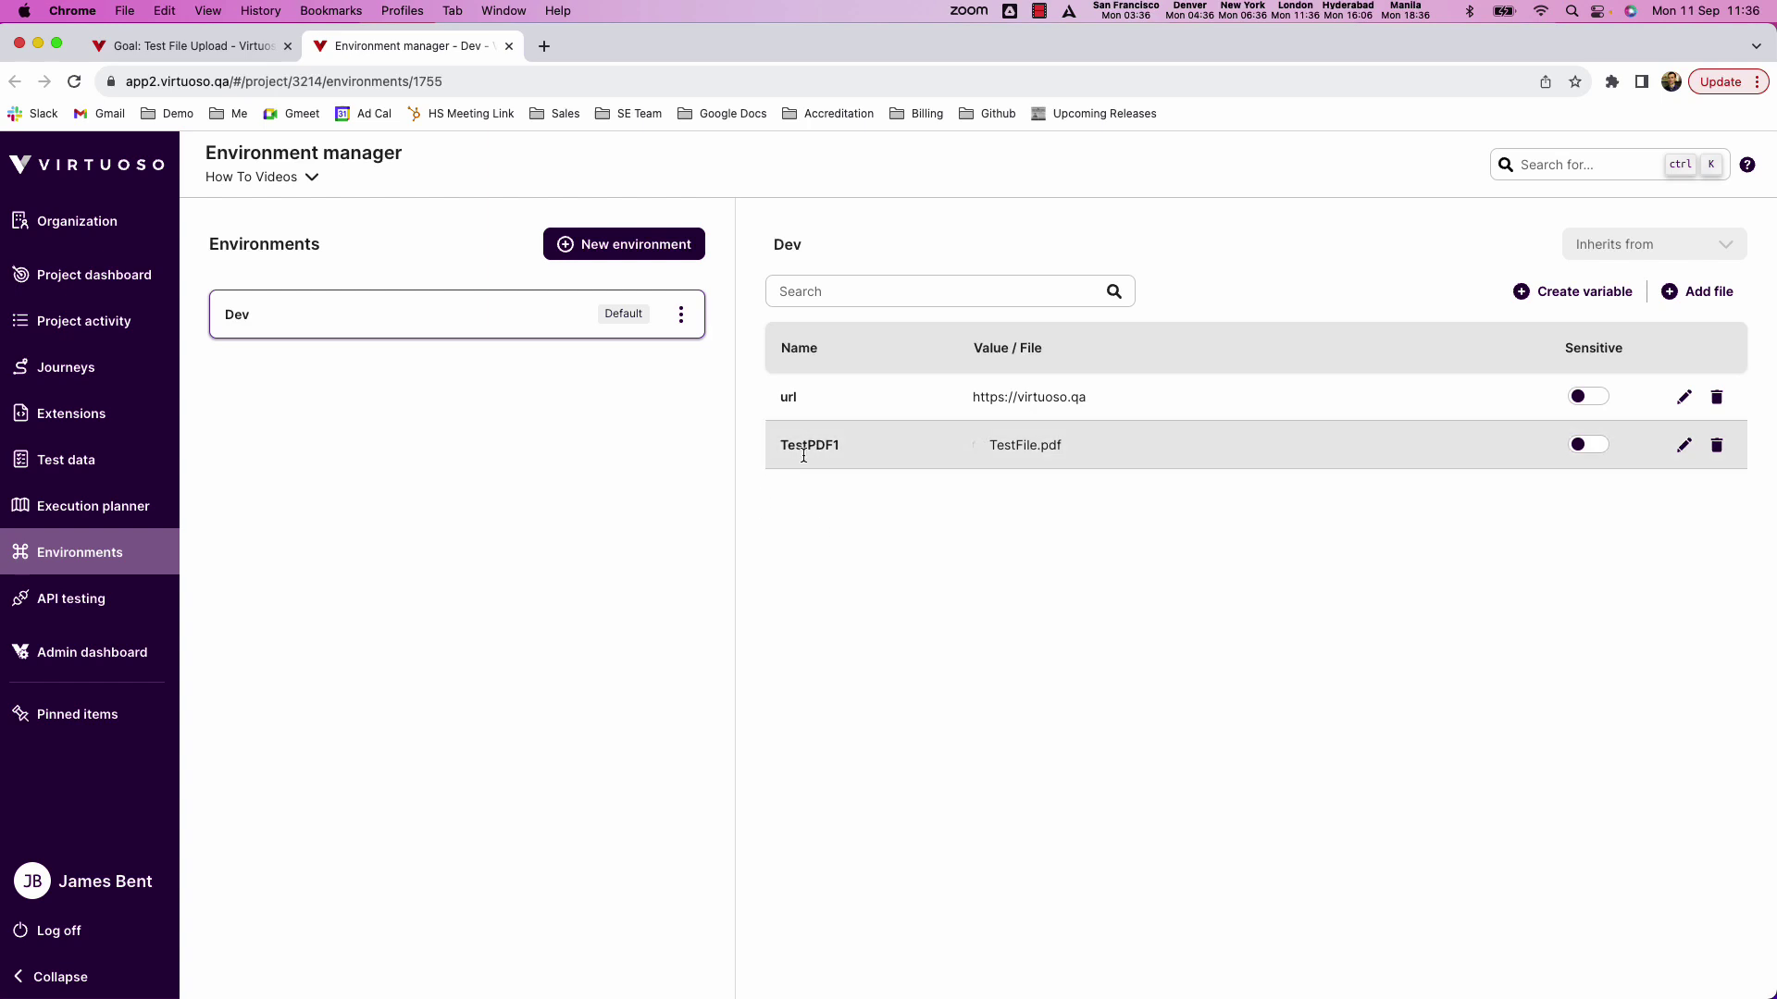
# - Return to the Test File Upload journey and run it from the beginning
pyautogui.moveTo(781, 450)
pyautogui.mouseDown()
pyautogui.moveTo(842, 448)
pyautogui.moveTo(753, 452)
pyautogui.mouseUp()
pyautogui.click(870, 653)
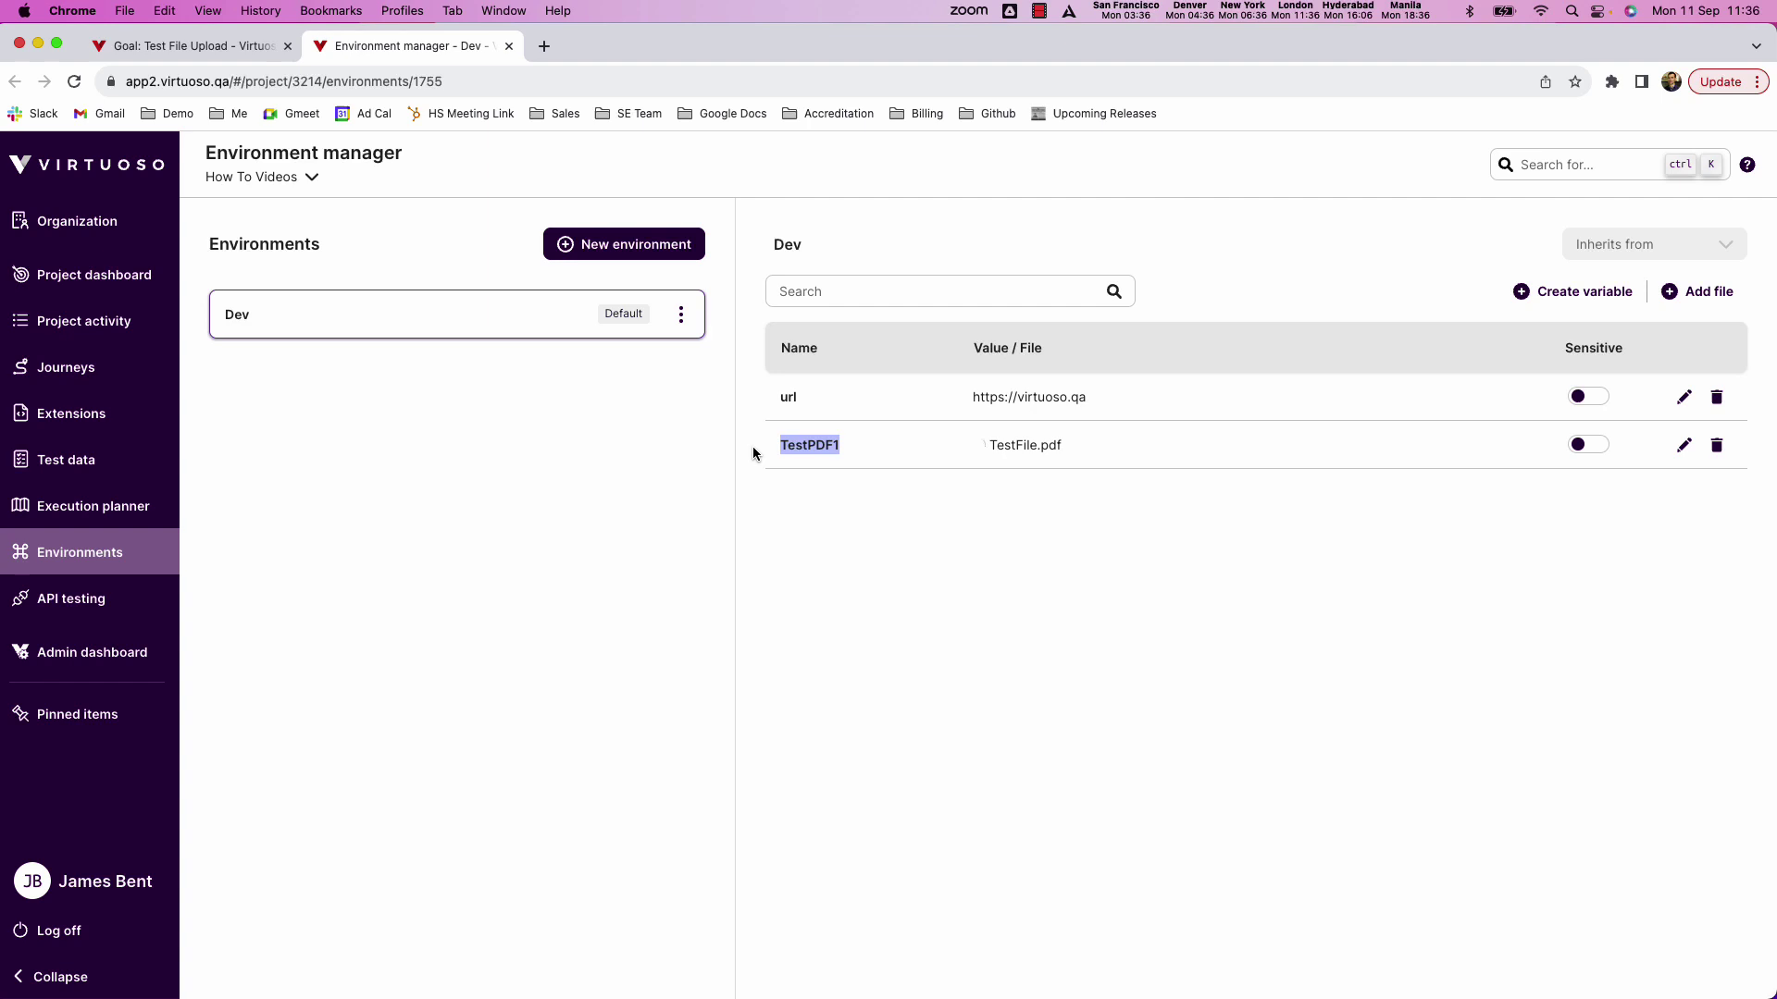
pyautogui.click(850, 583)
pyautogui.click(176, 46)
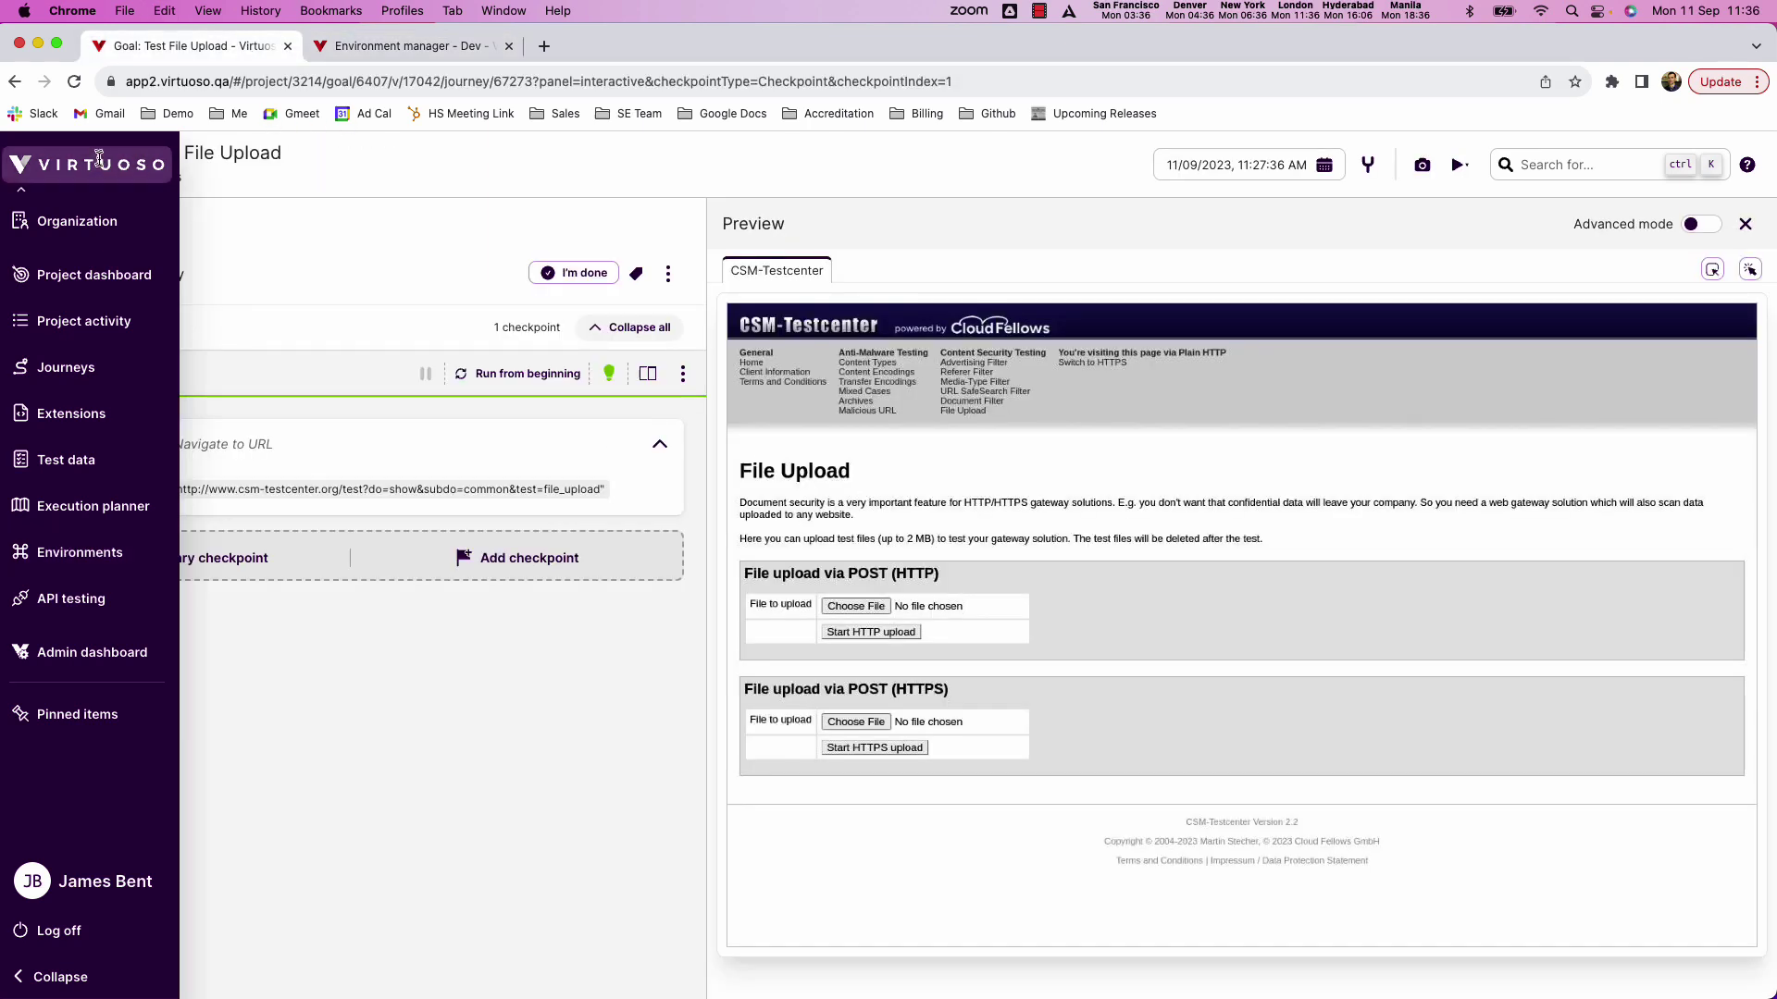
pyautogui.click(515, 379)
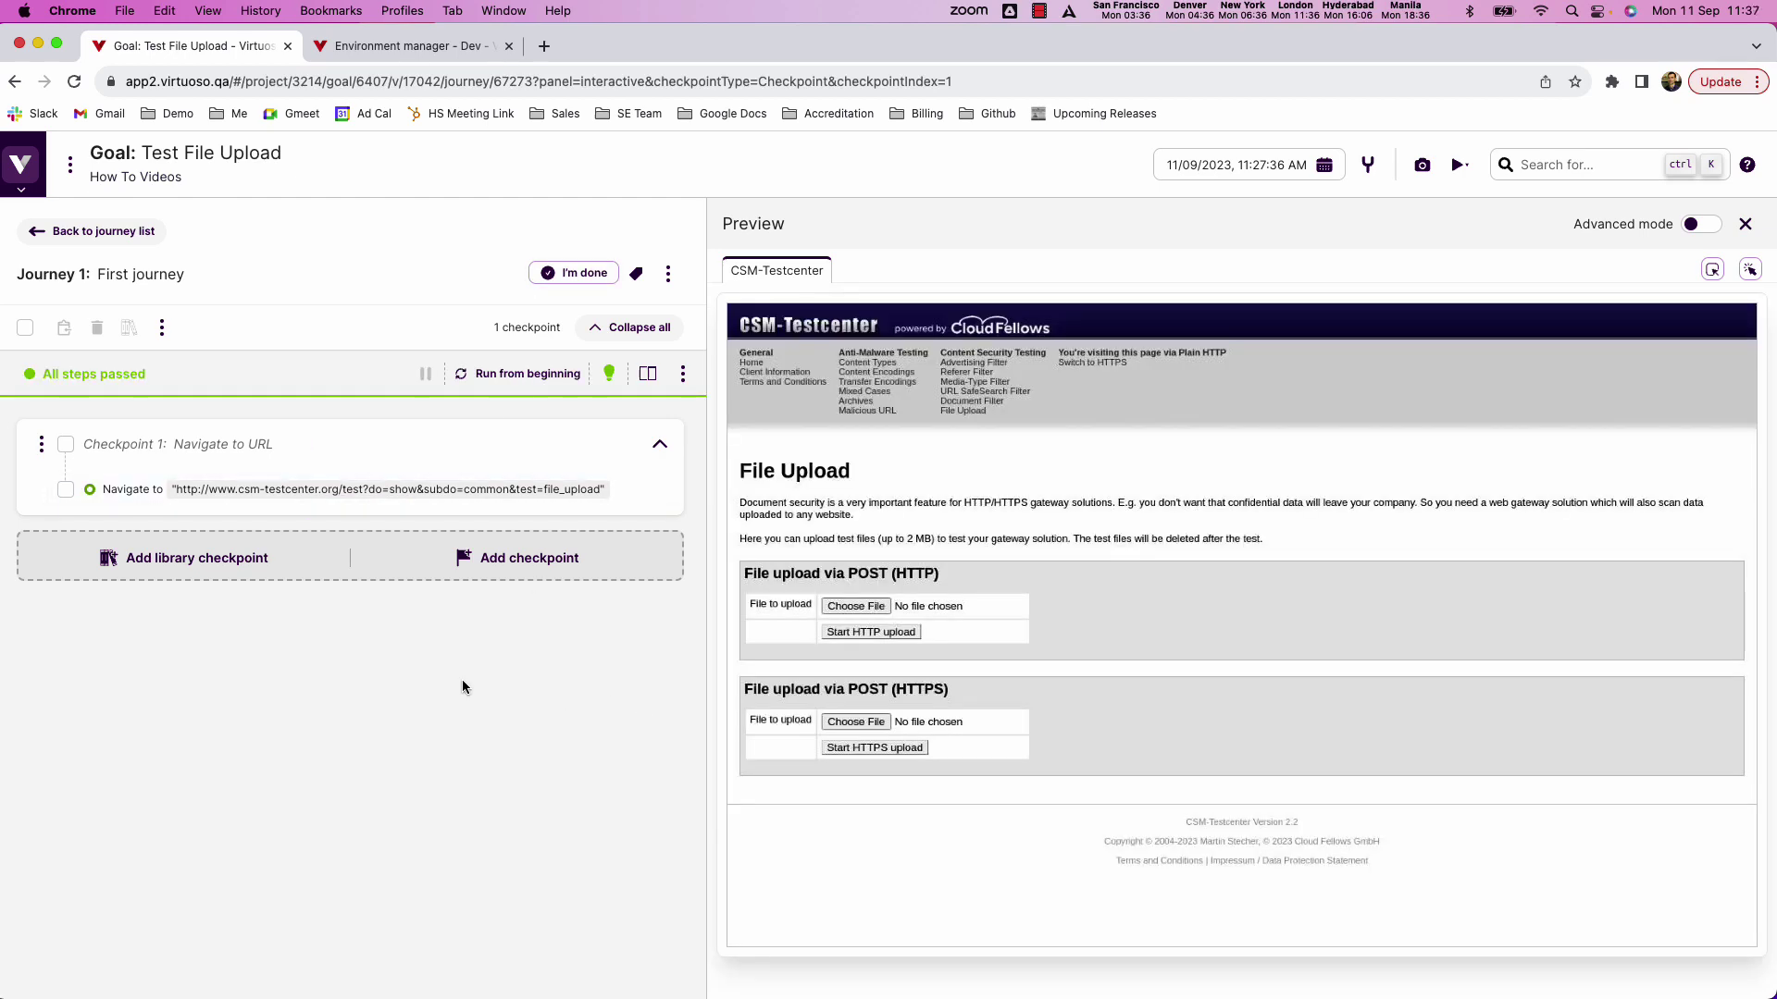
# - Add a second checkpoint named 'File Upload'
pyautogui.click(483, 559)
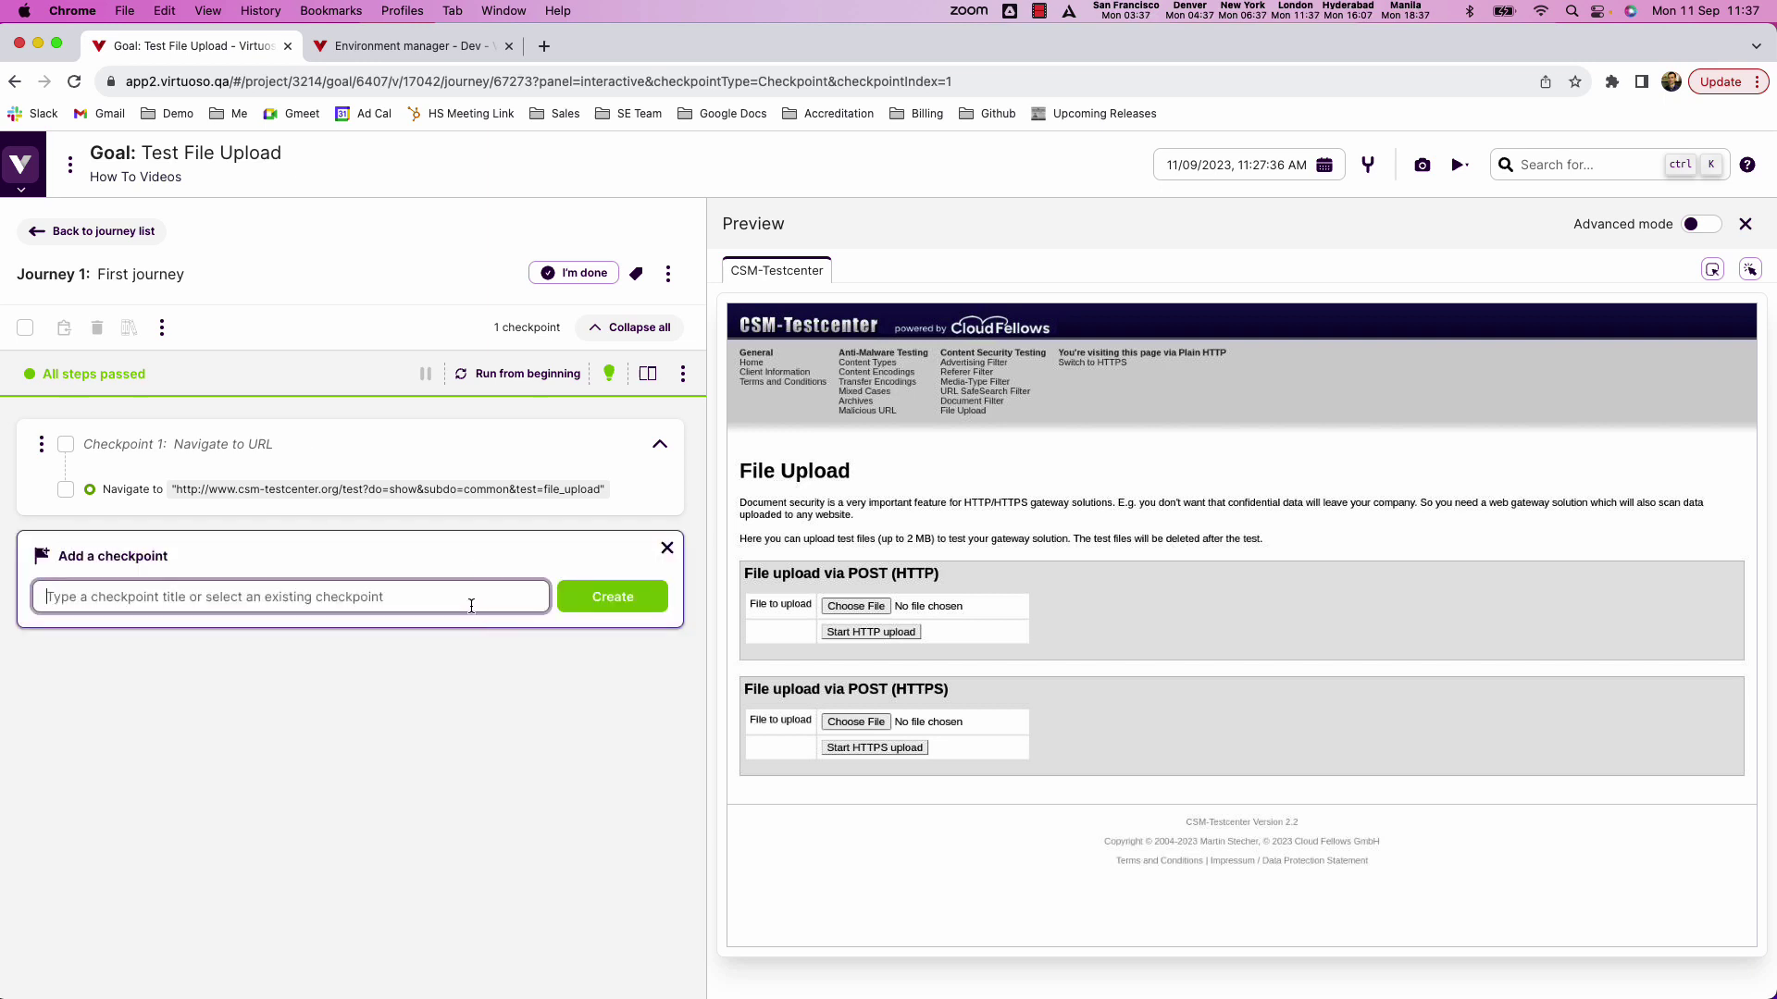
pyautogui.write('File Upload')
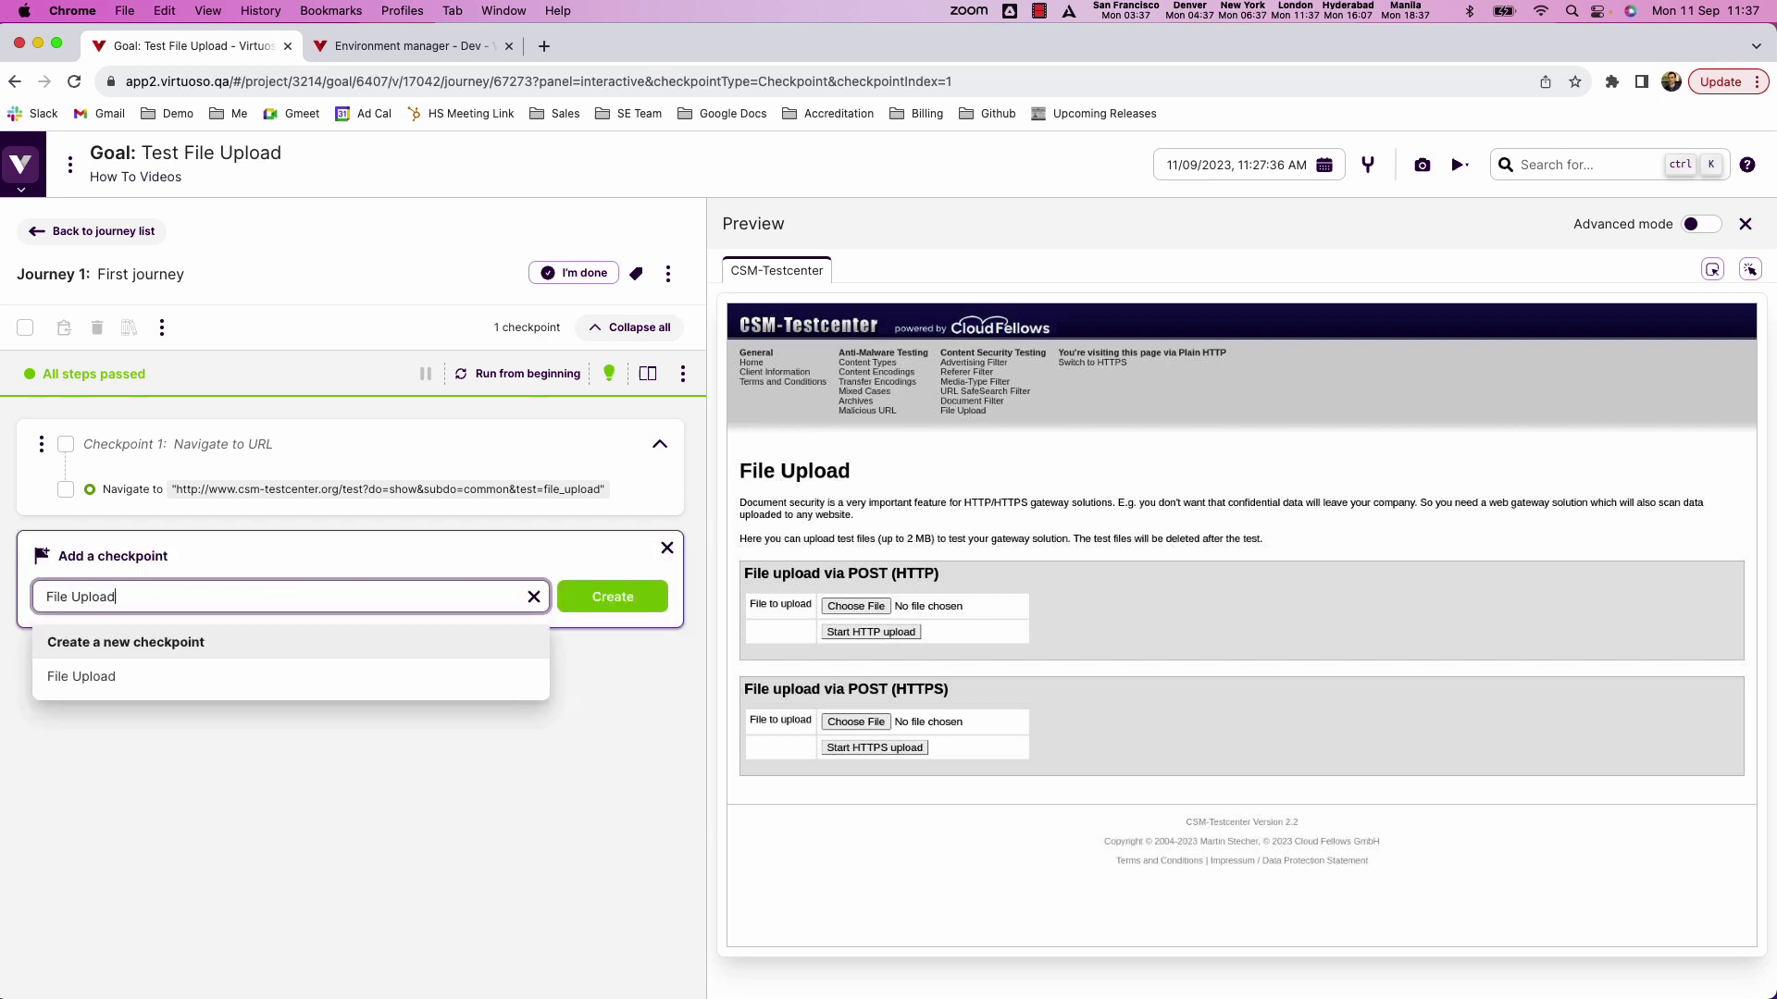
pyautogui.press('Return')
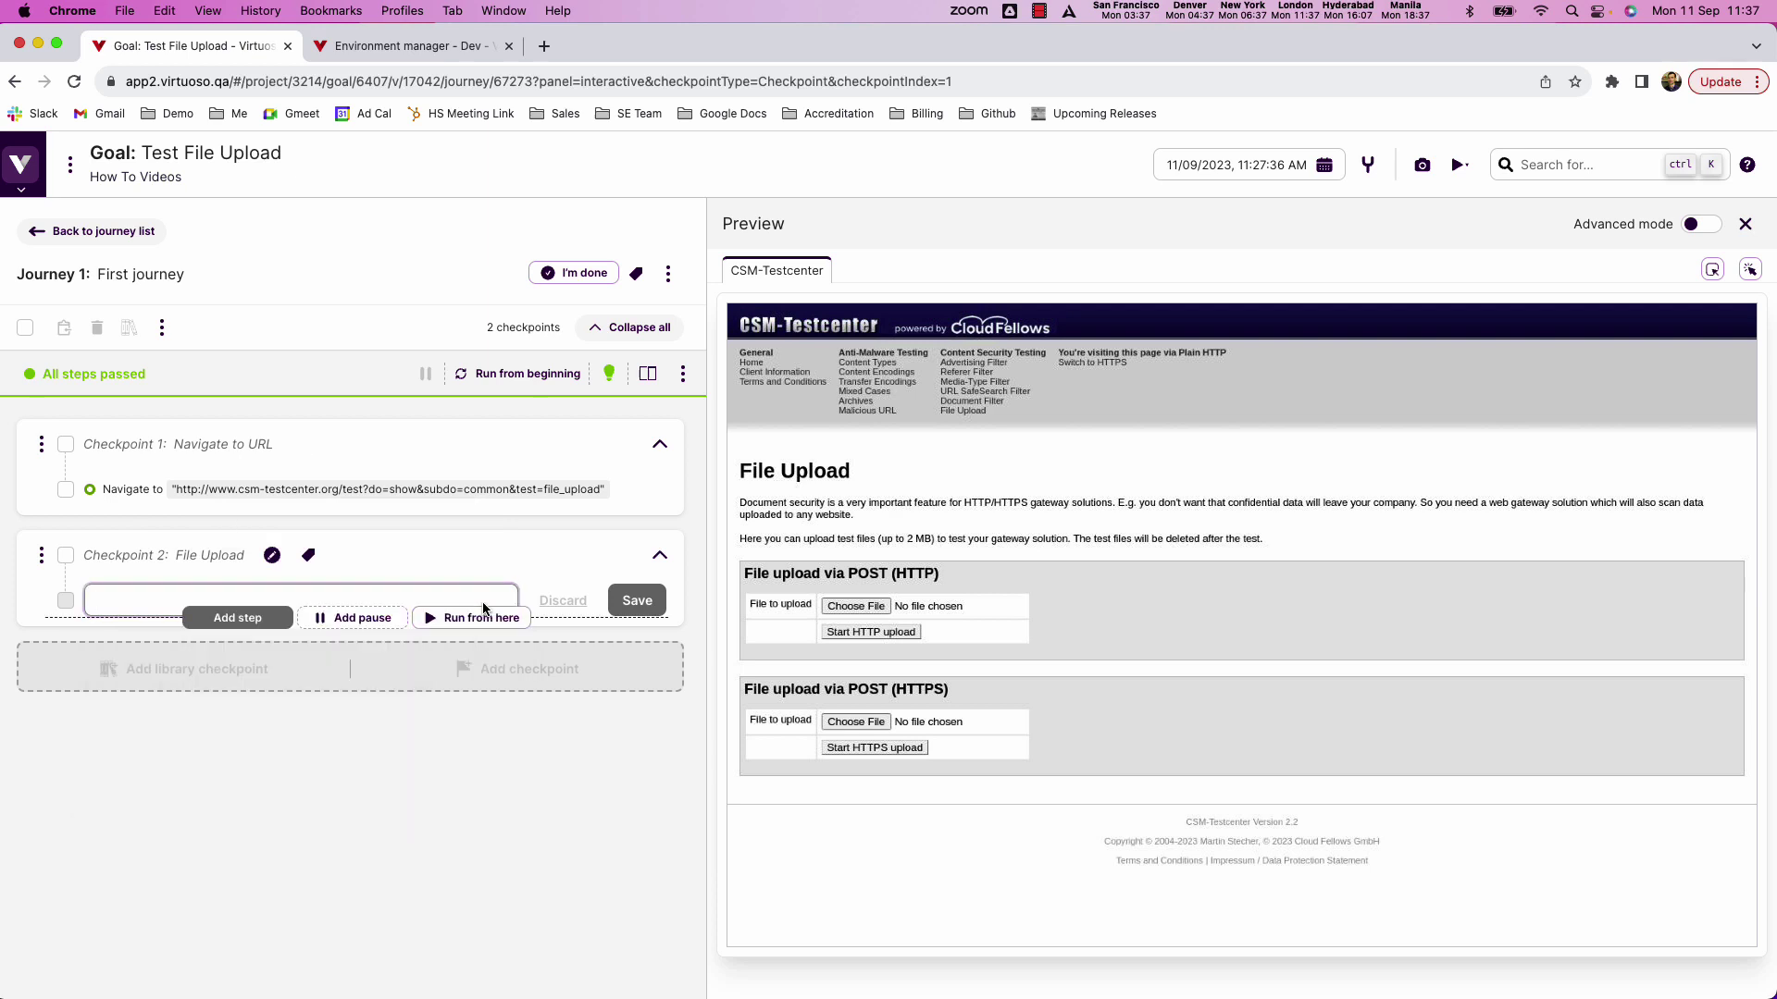
# - Add the step 'Wait 20 seconds for "File Upload"' to the File Upload checkpoint
pyautogui.click(164, 591)
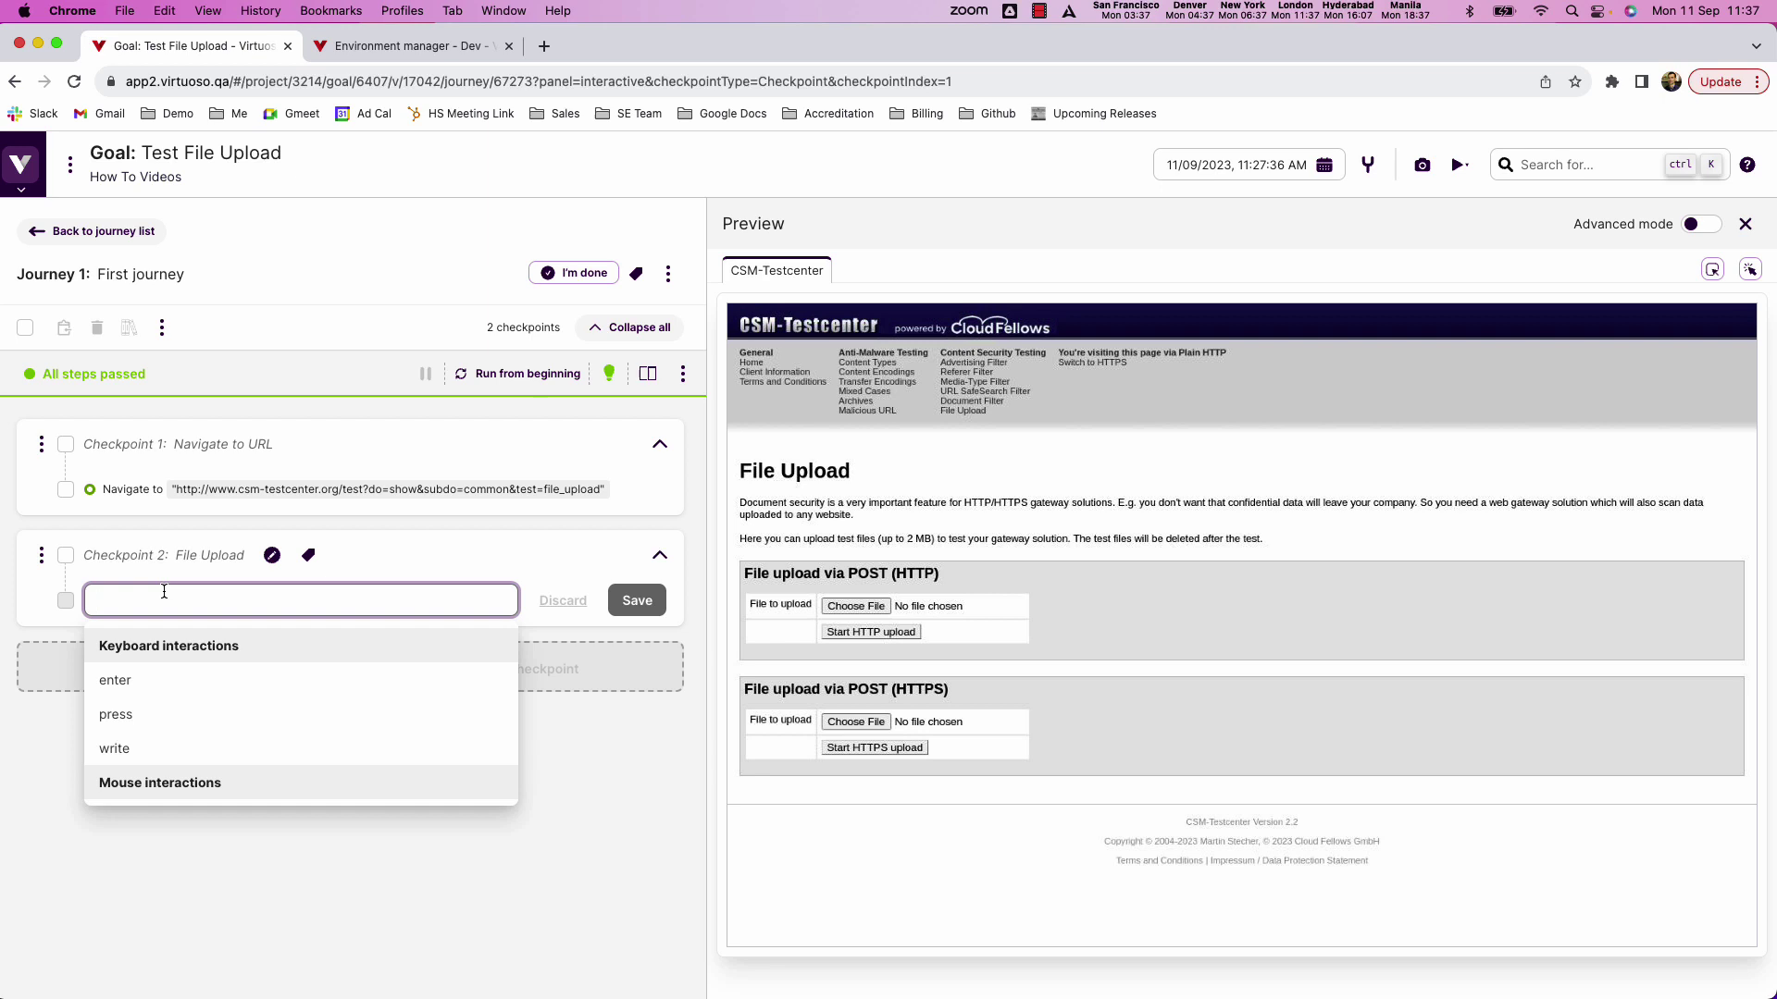
pyautogui.write('Wait 20 seconds for "File U')
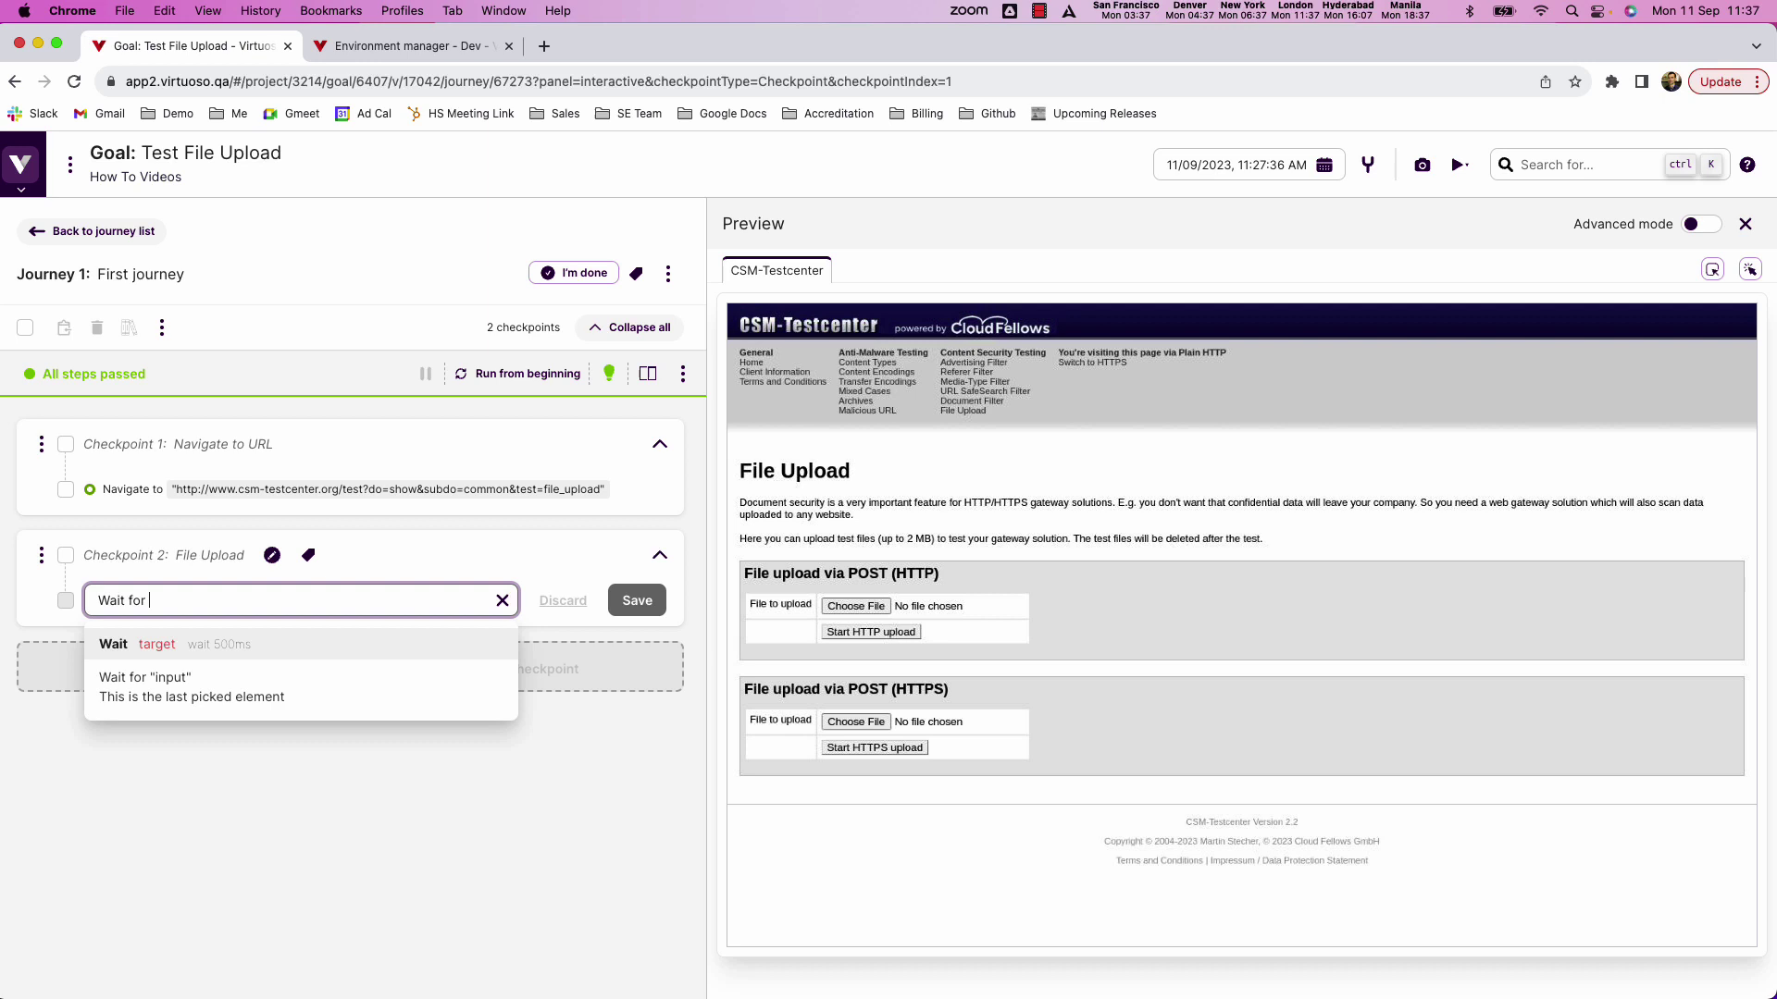
pyautogui.write('pload"')
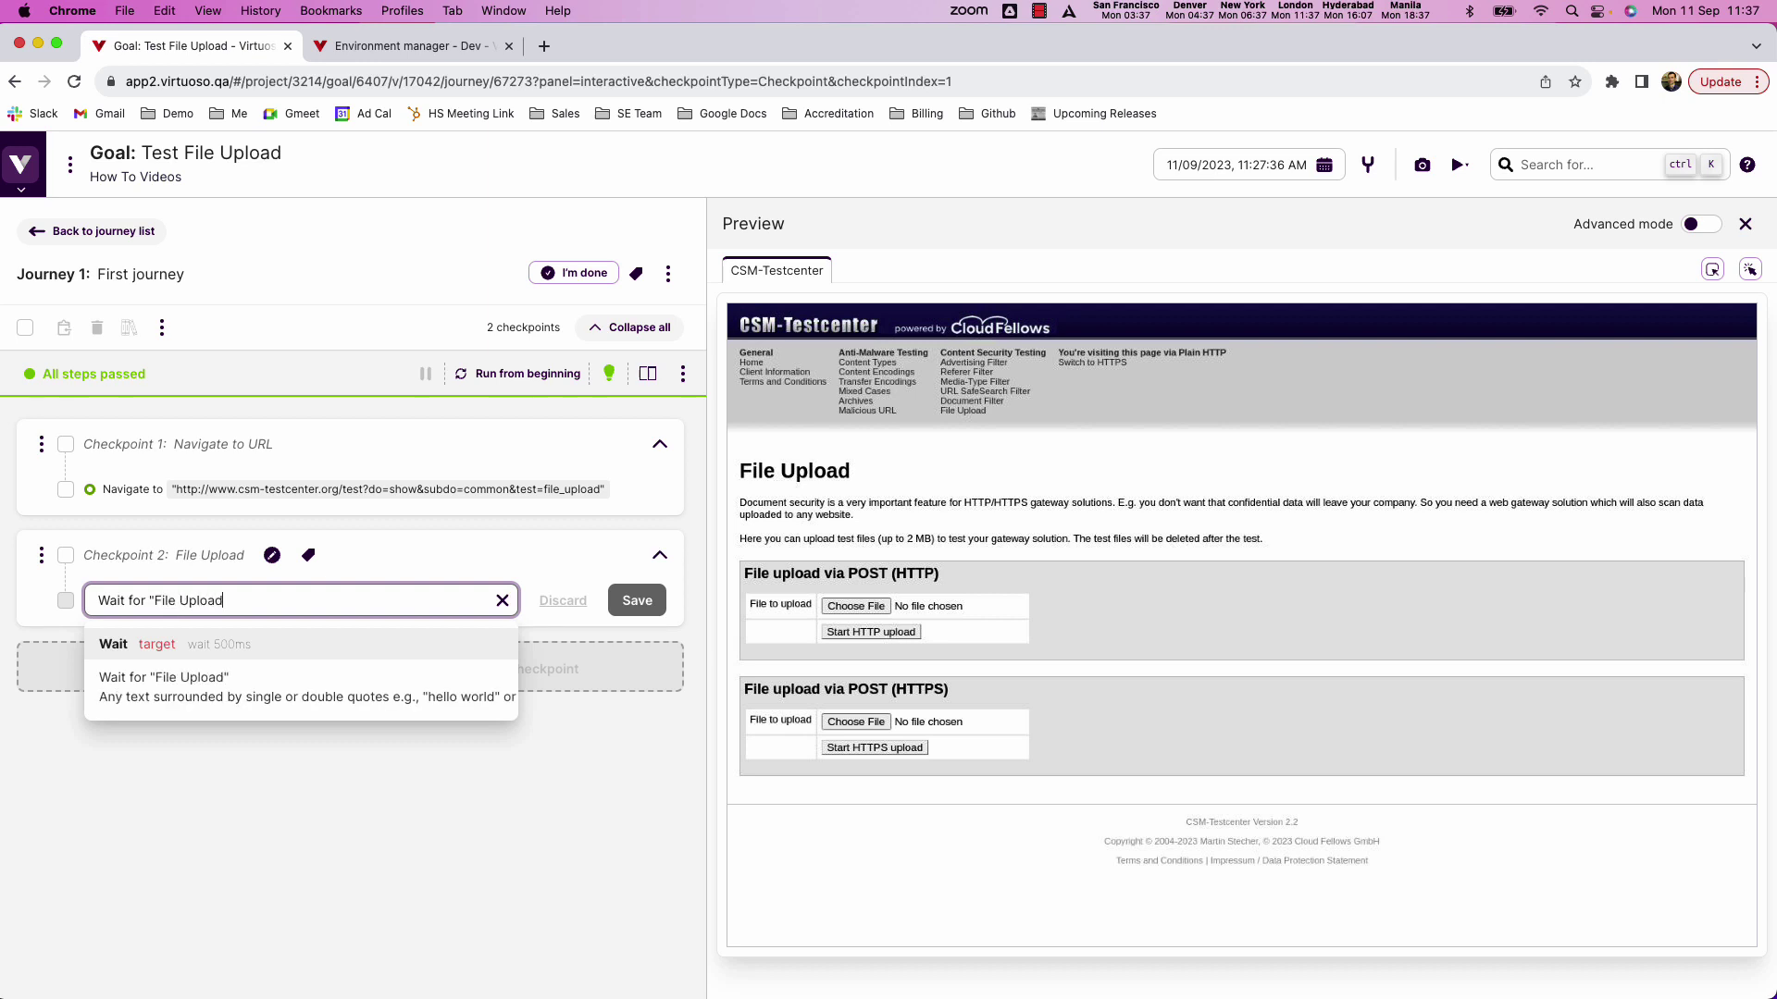
pyautogui.press('Return')
pyautogui.press('Escape')
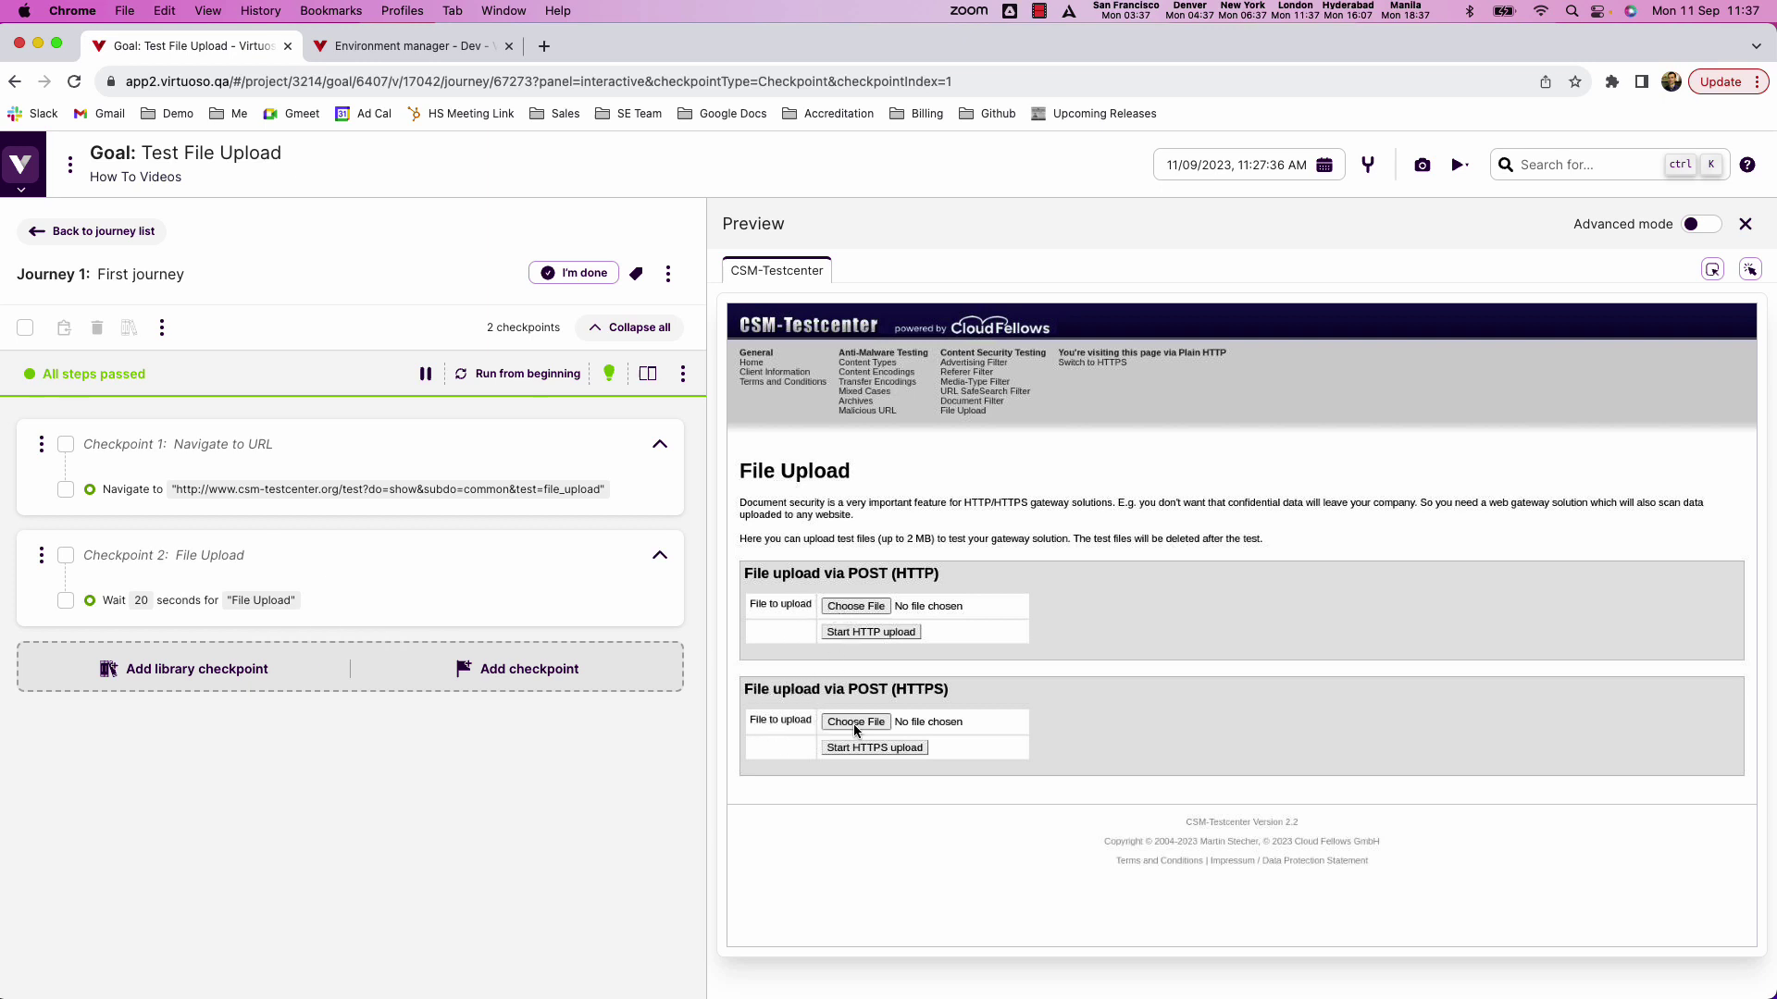
# - Add the step 'Look for "File upload via POST (HTTPS)"' to the File Upload checkpoint
pyautogui.click(361, 618)
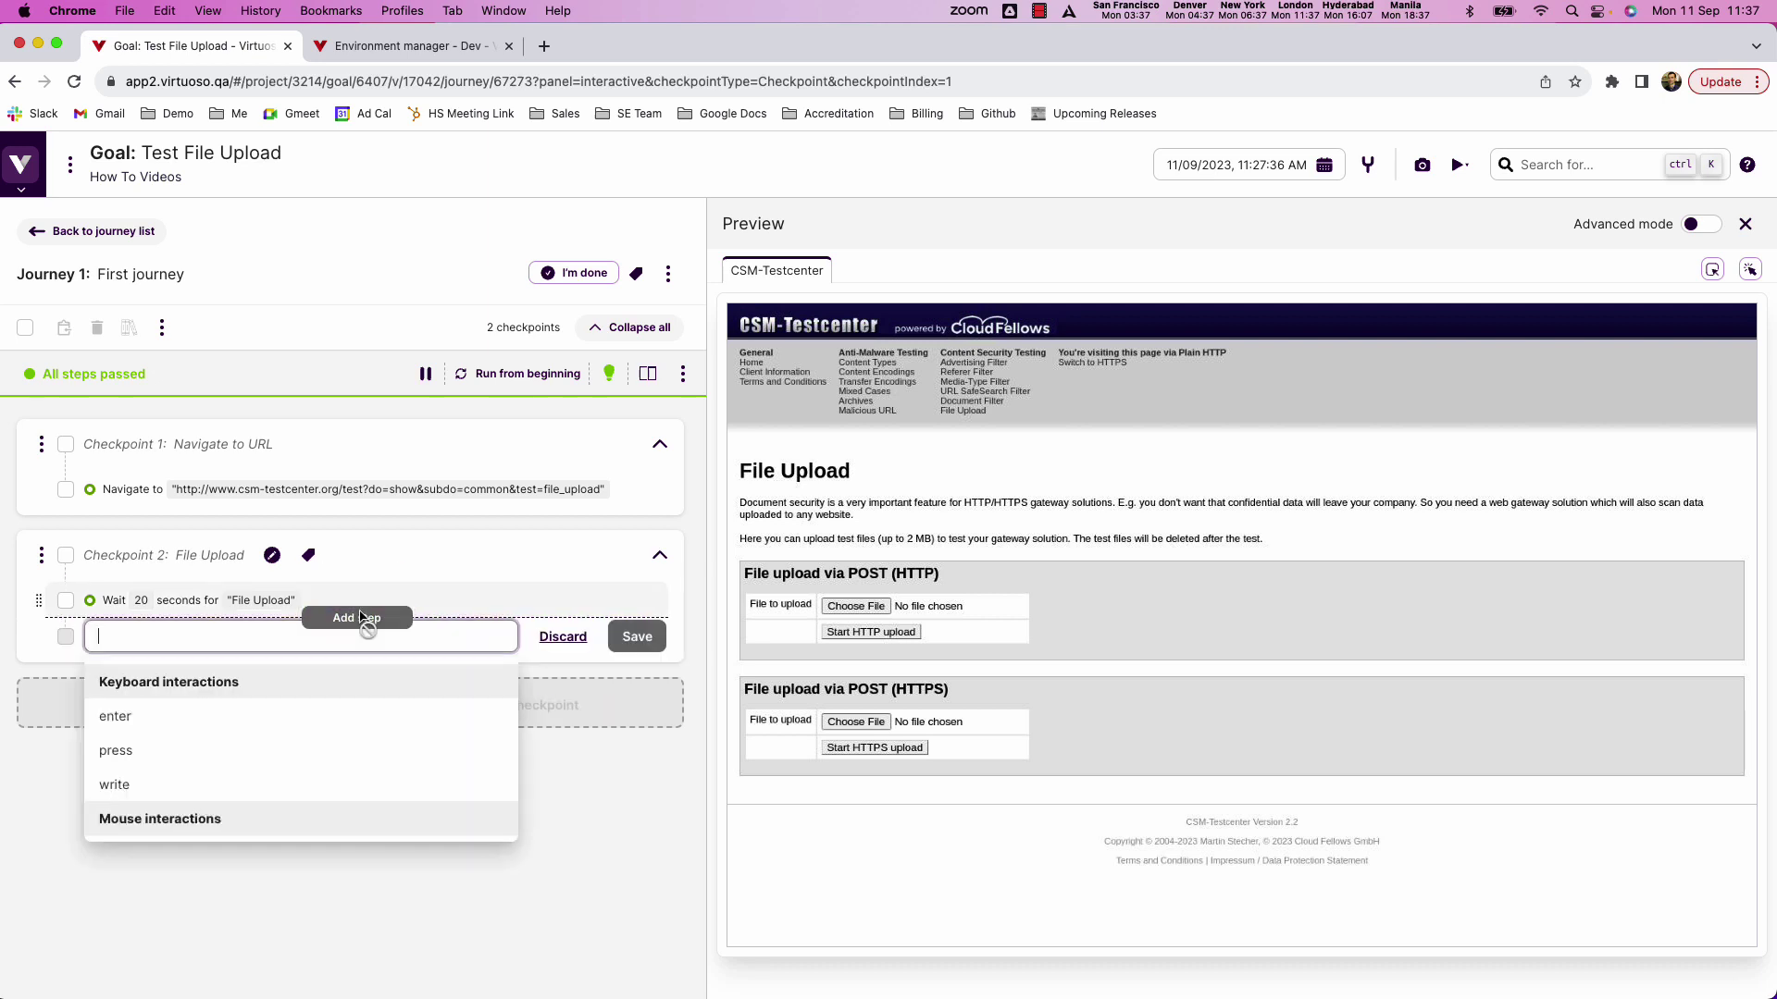
pyautogui.write('Look for "')
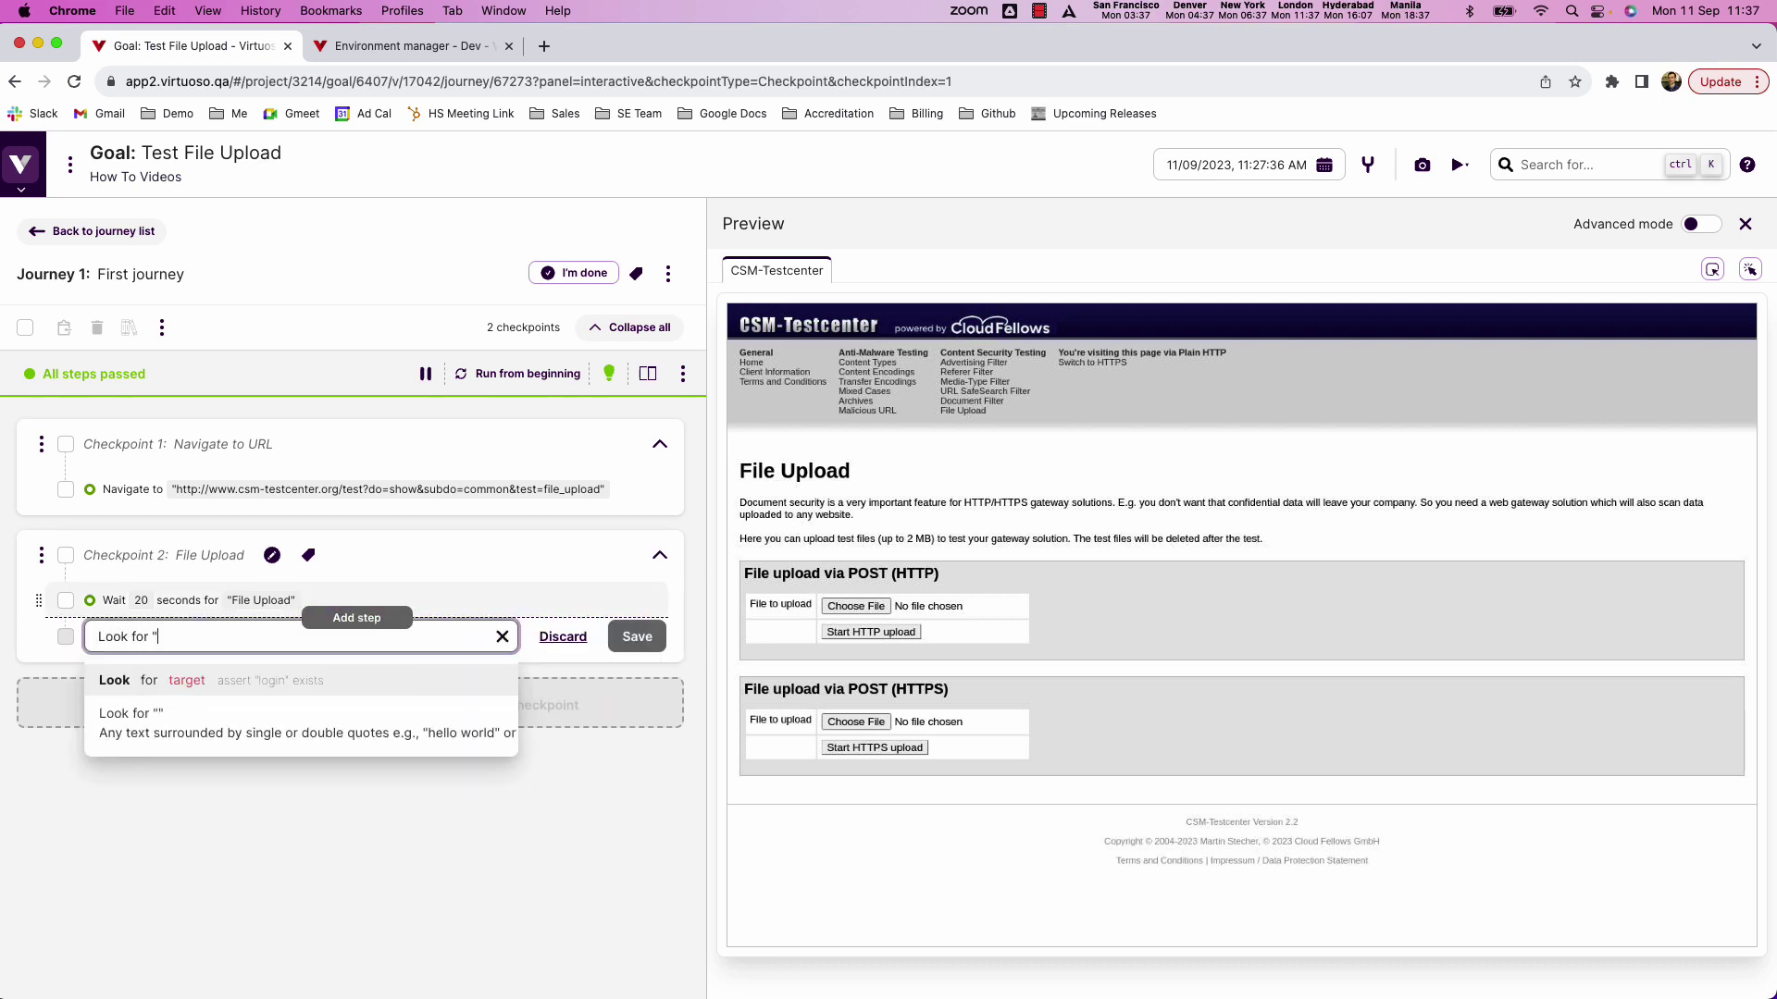
pyautogui.write('File upload via POST (')
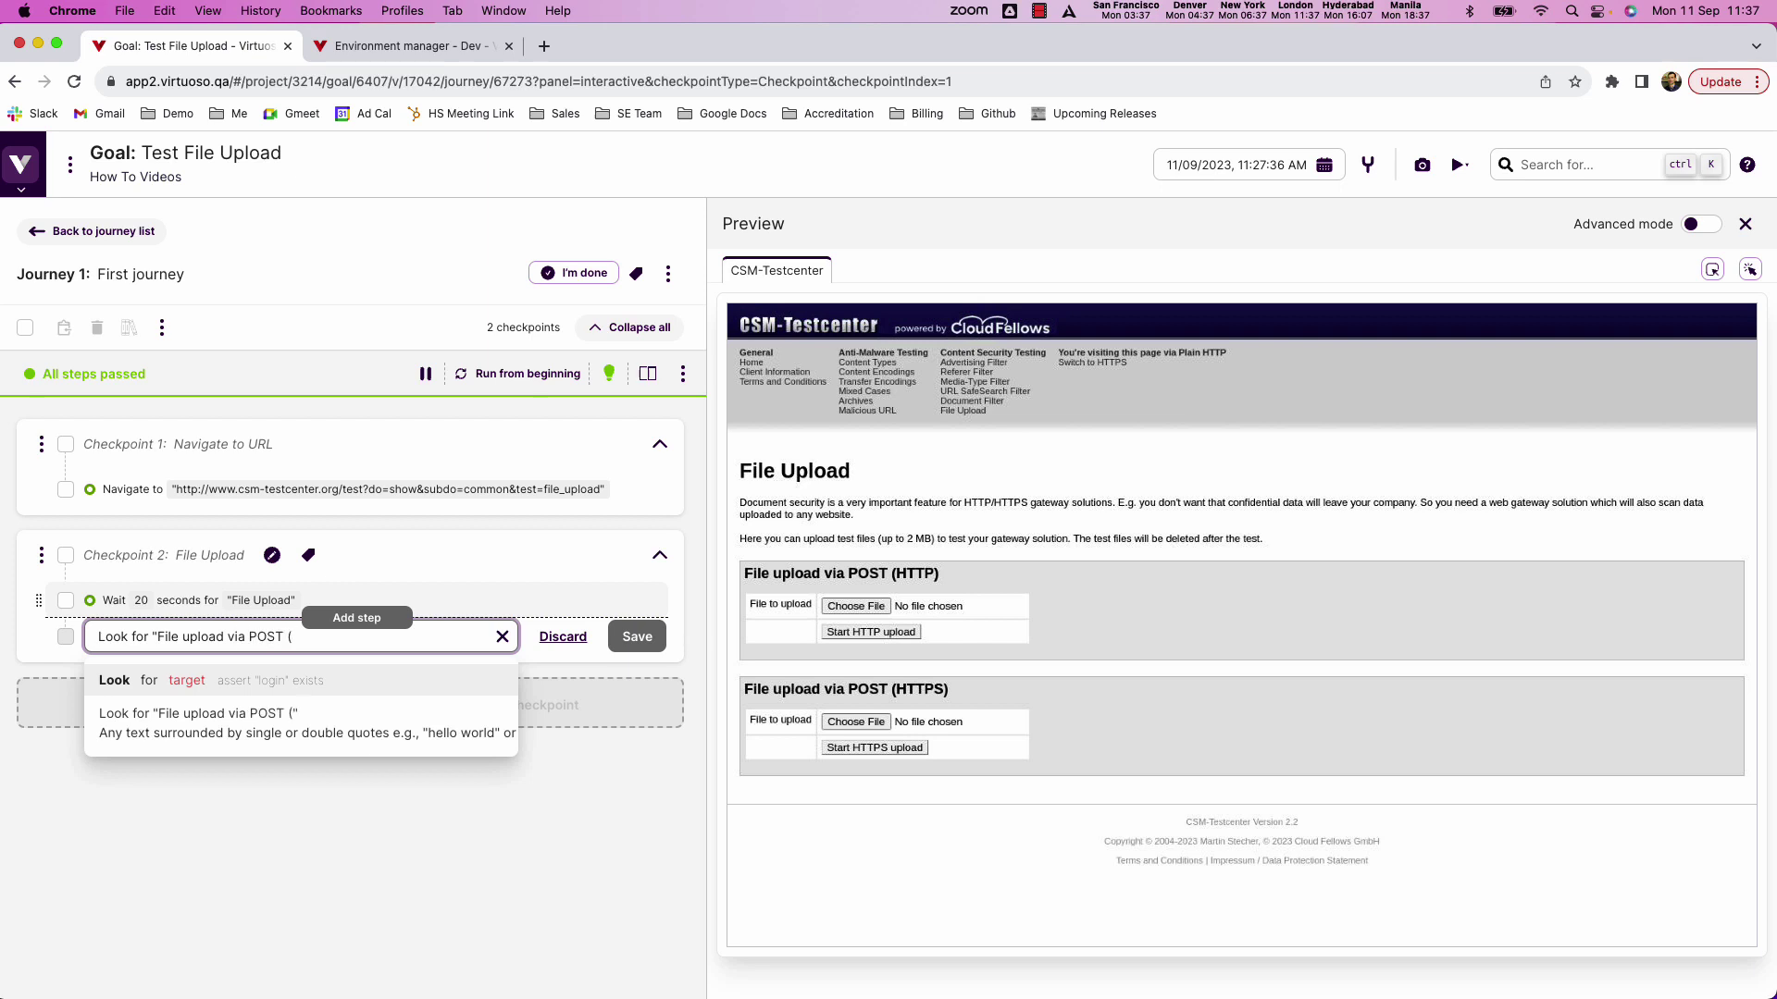
pyautogui.write('HTTPS)"')
pyautogui.press('Return')
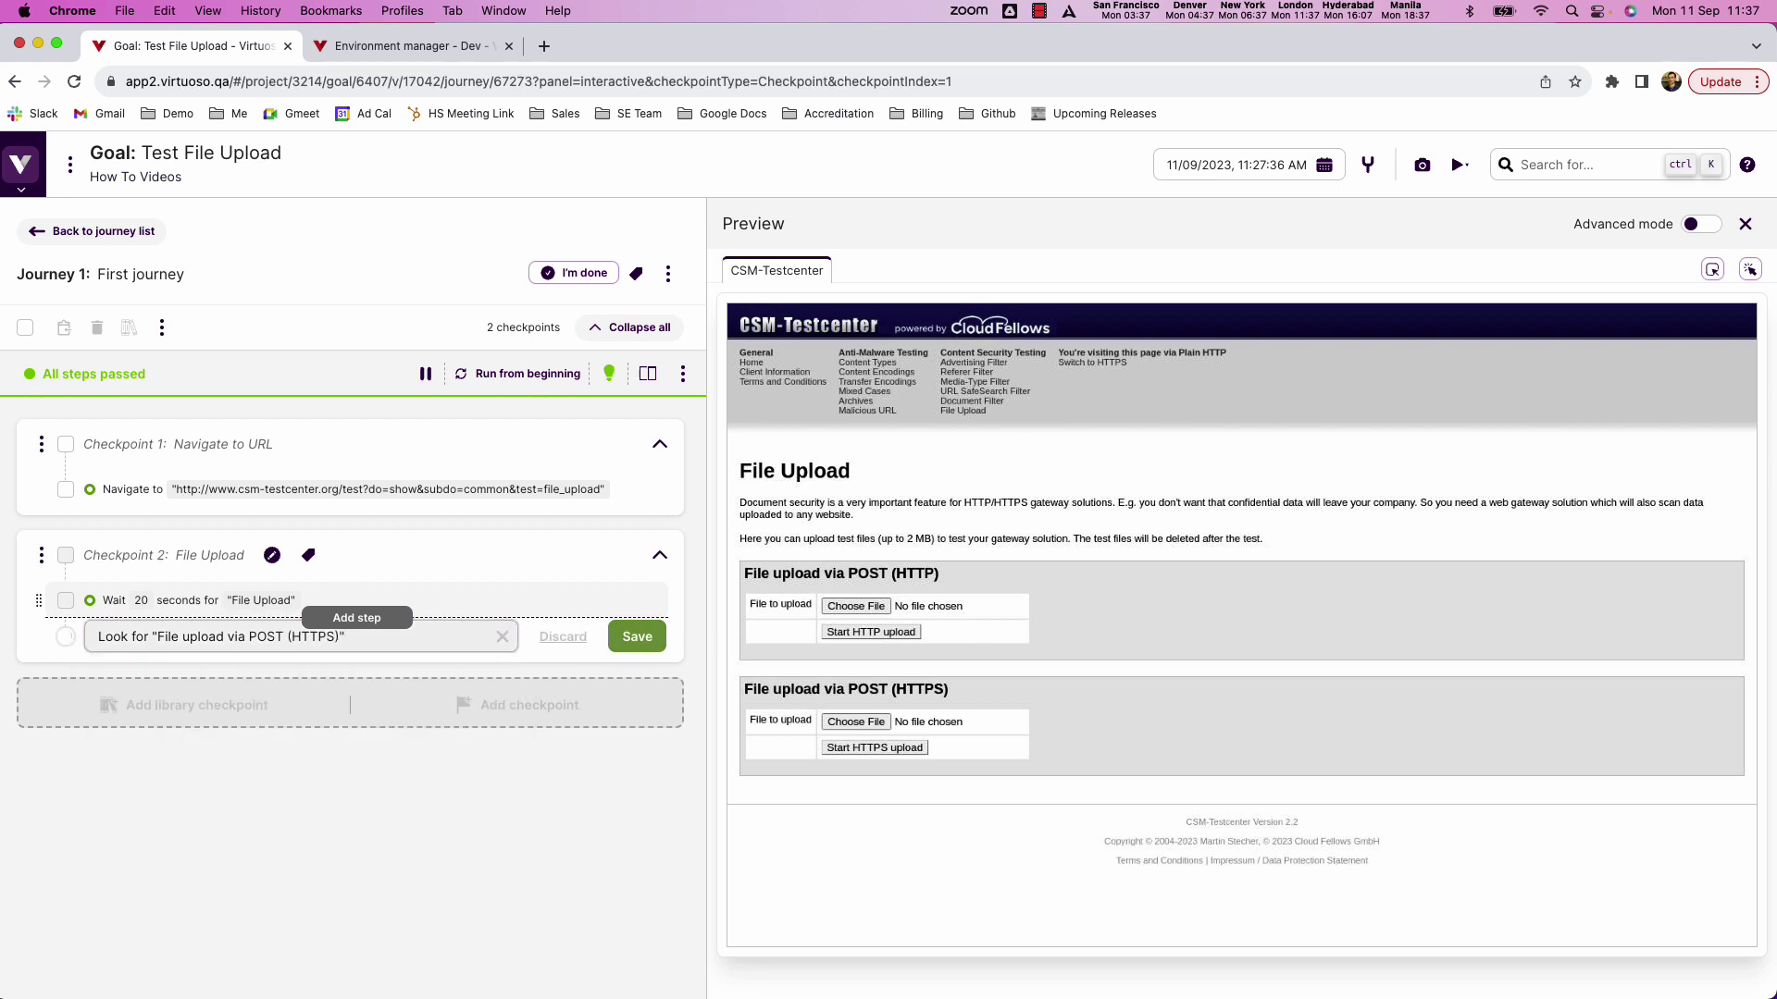
pyautogui.click(553, 841)
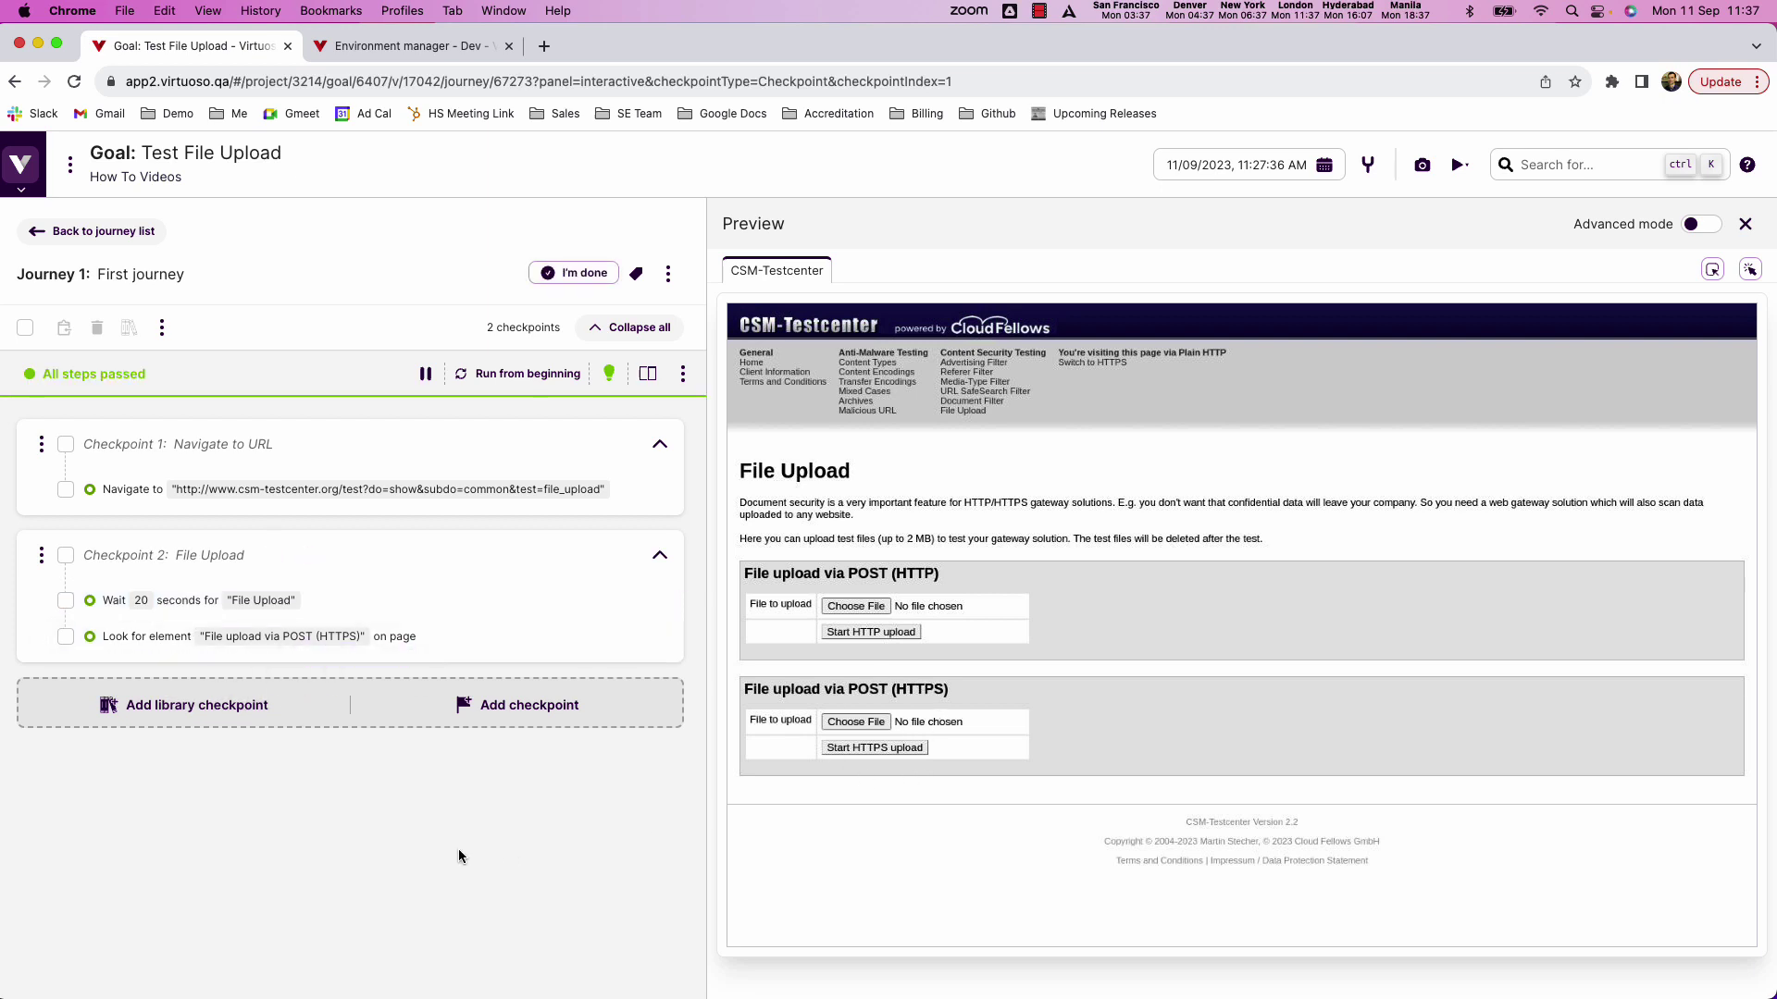
# - Add the step 'Upload $TestPDF1 to input "File to upload"', confirming TestPDF1 holds TestFile.pdf
pyautogui.click(342, 655)
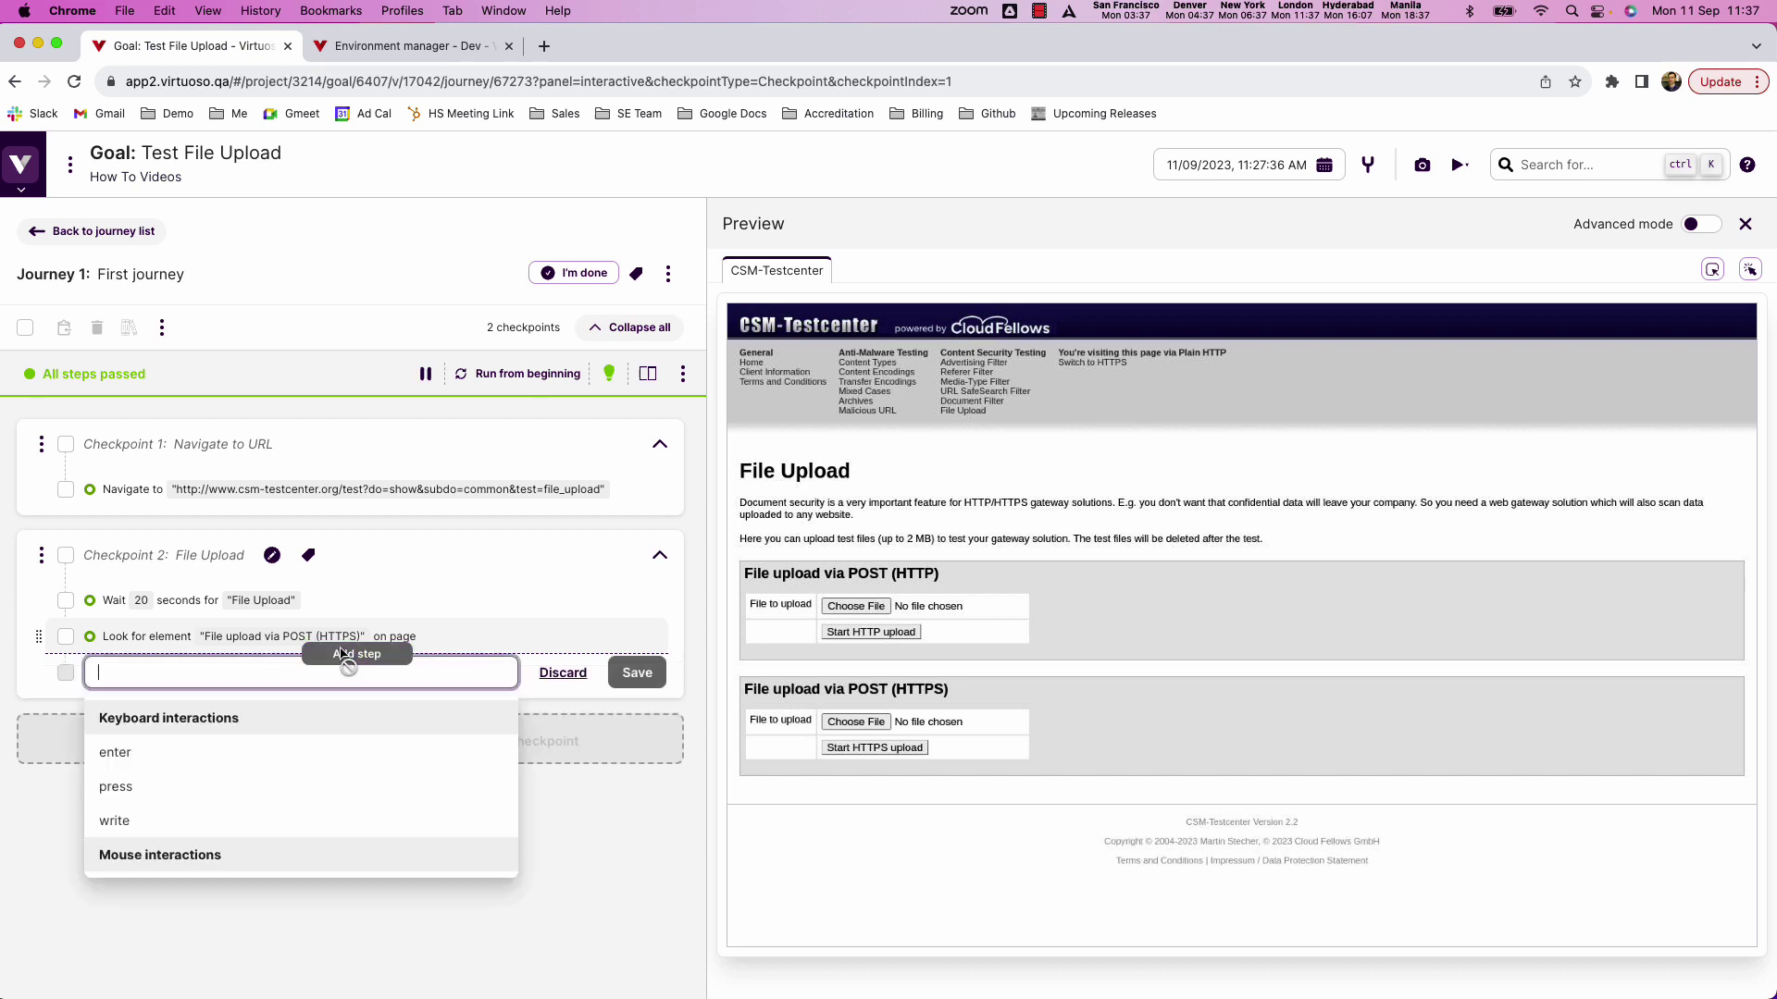
pyautogui.write('Upload')
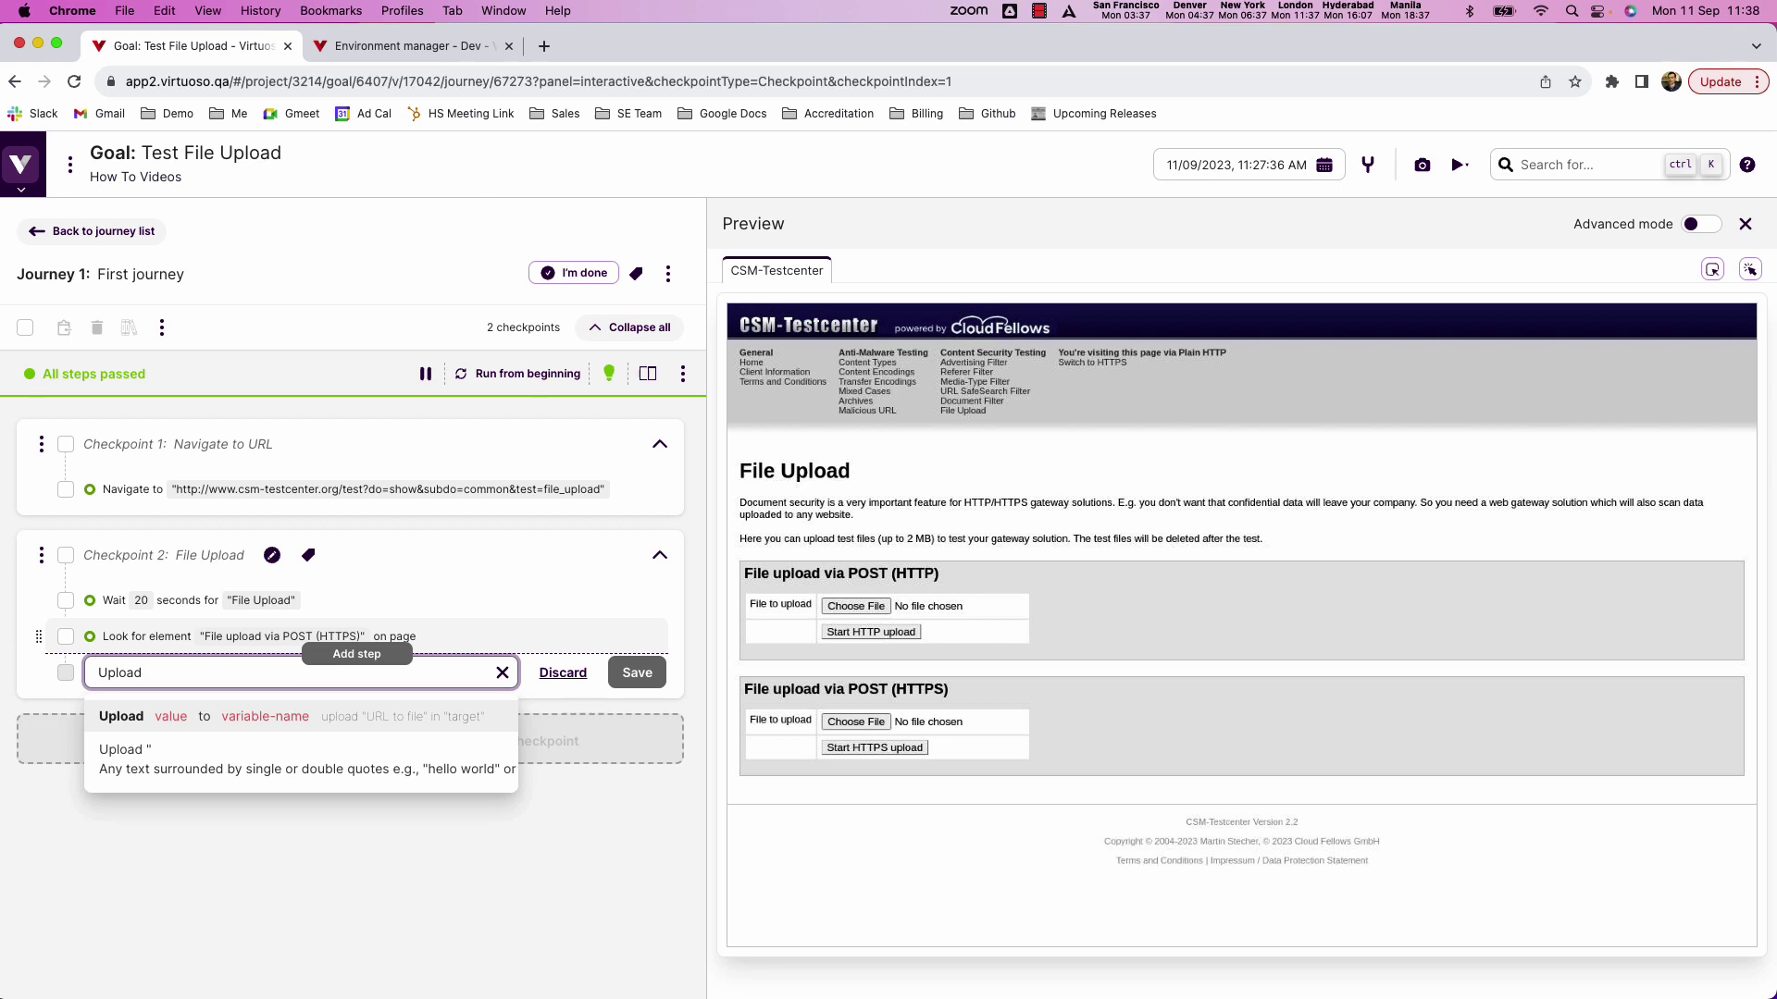
pyautogui.write(' $TestPDF1')
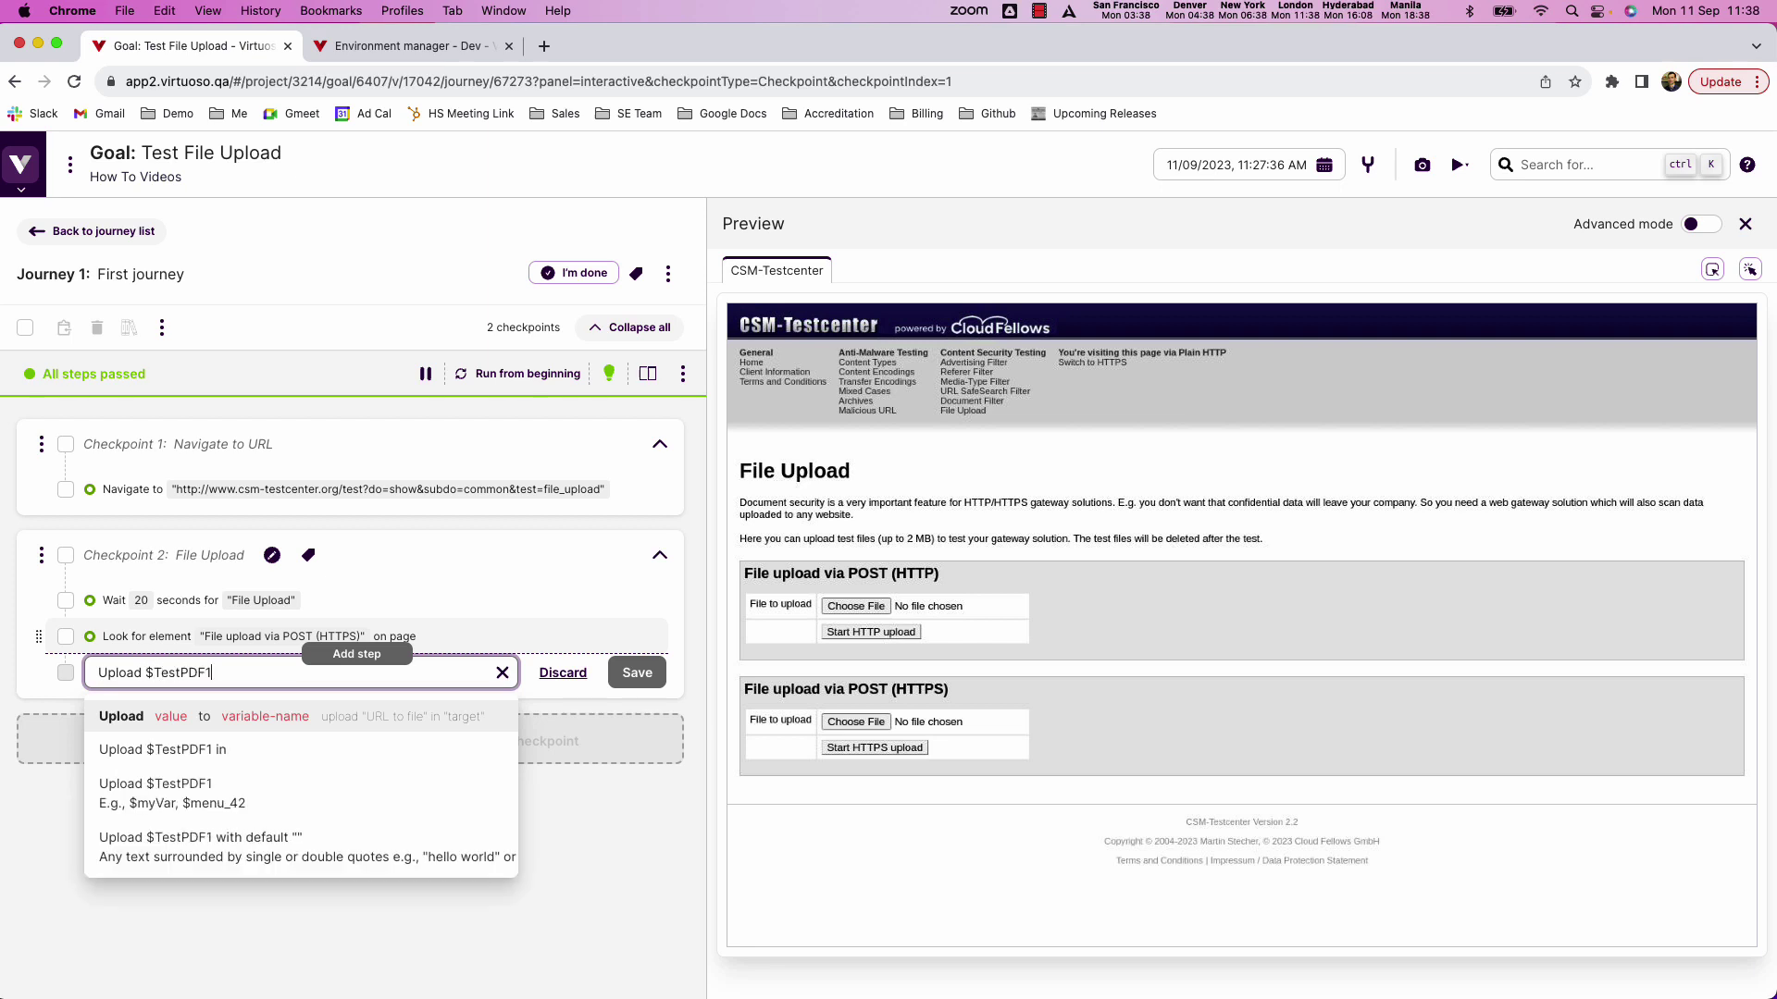
pyautogui.click(402, 44)
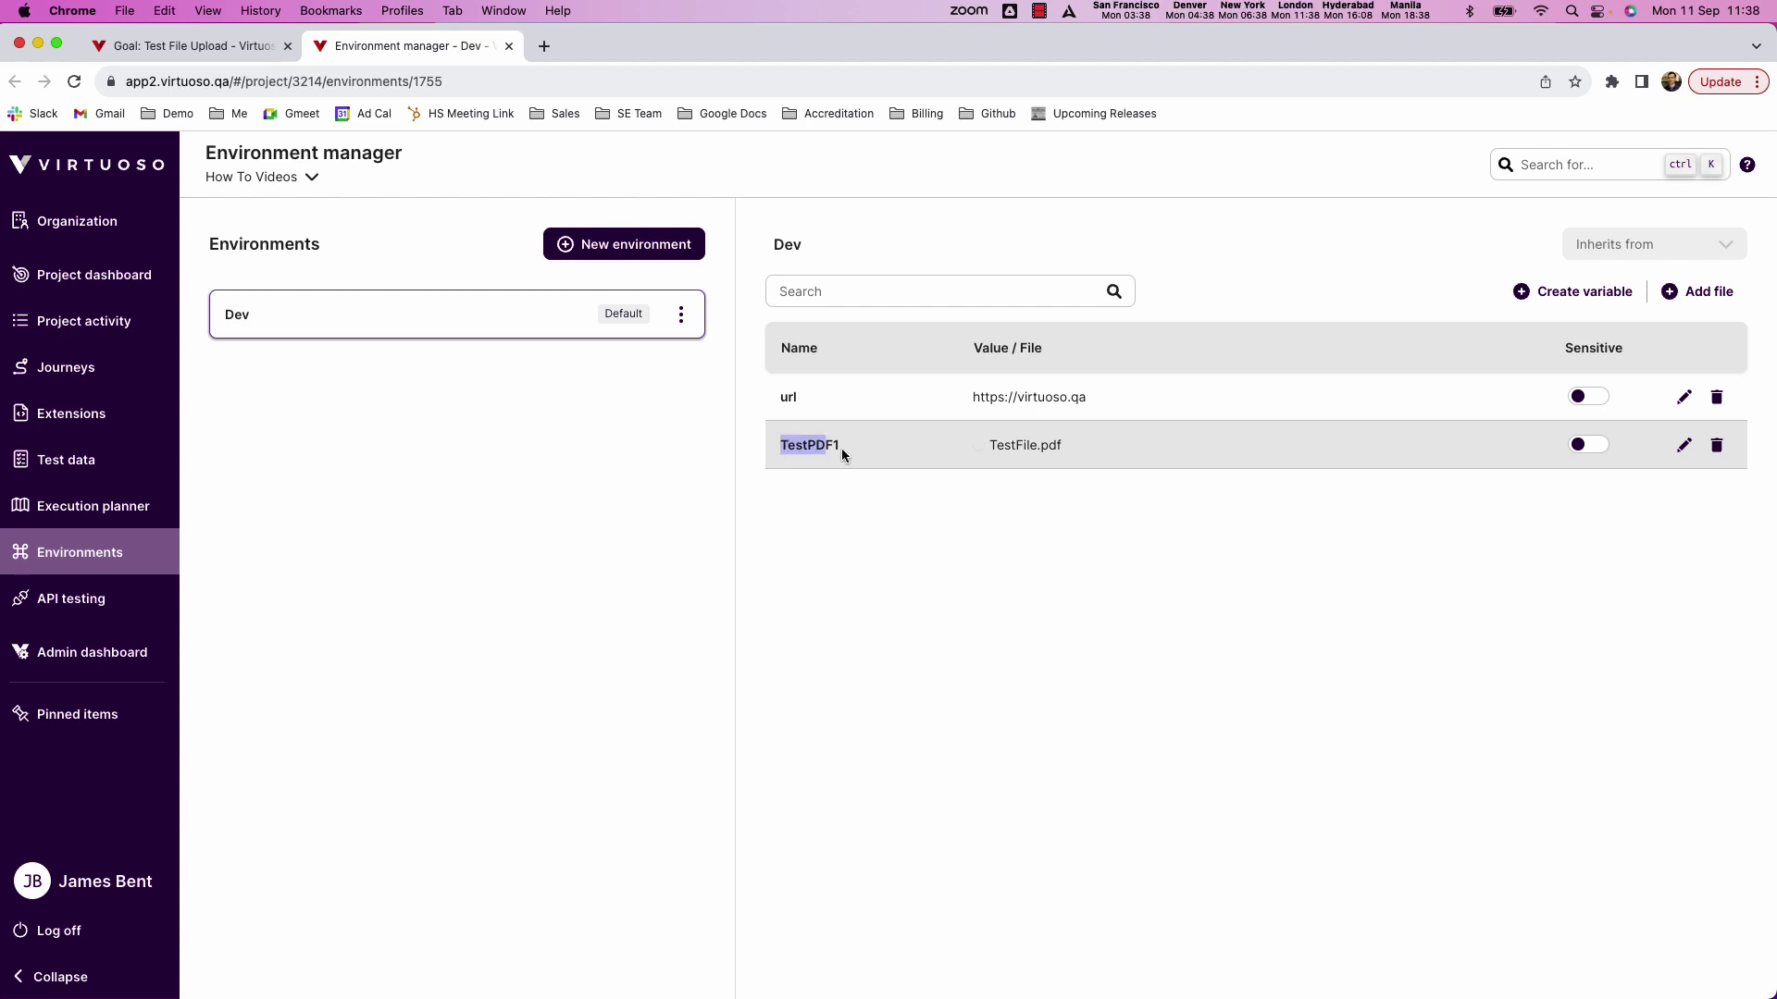
pyautogui.click(882, 575)
pyautogui.press('super+1')
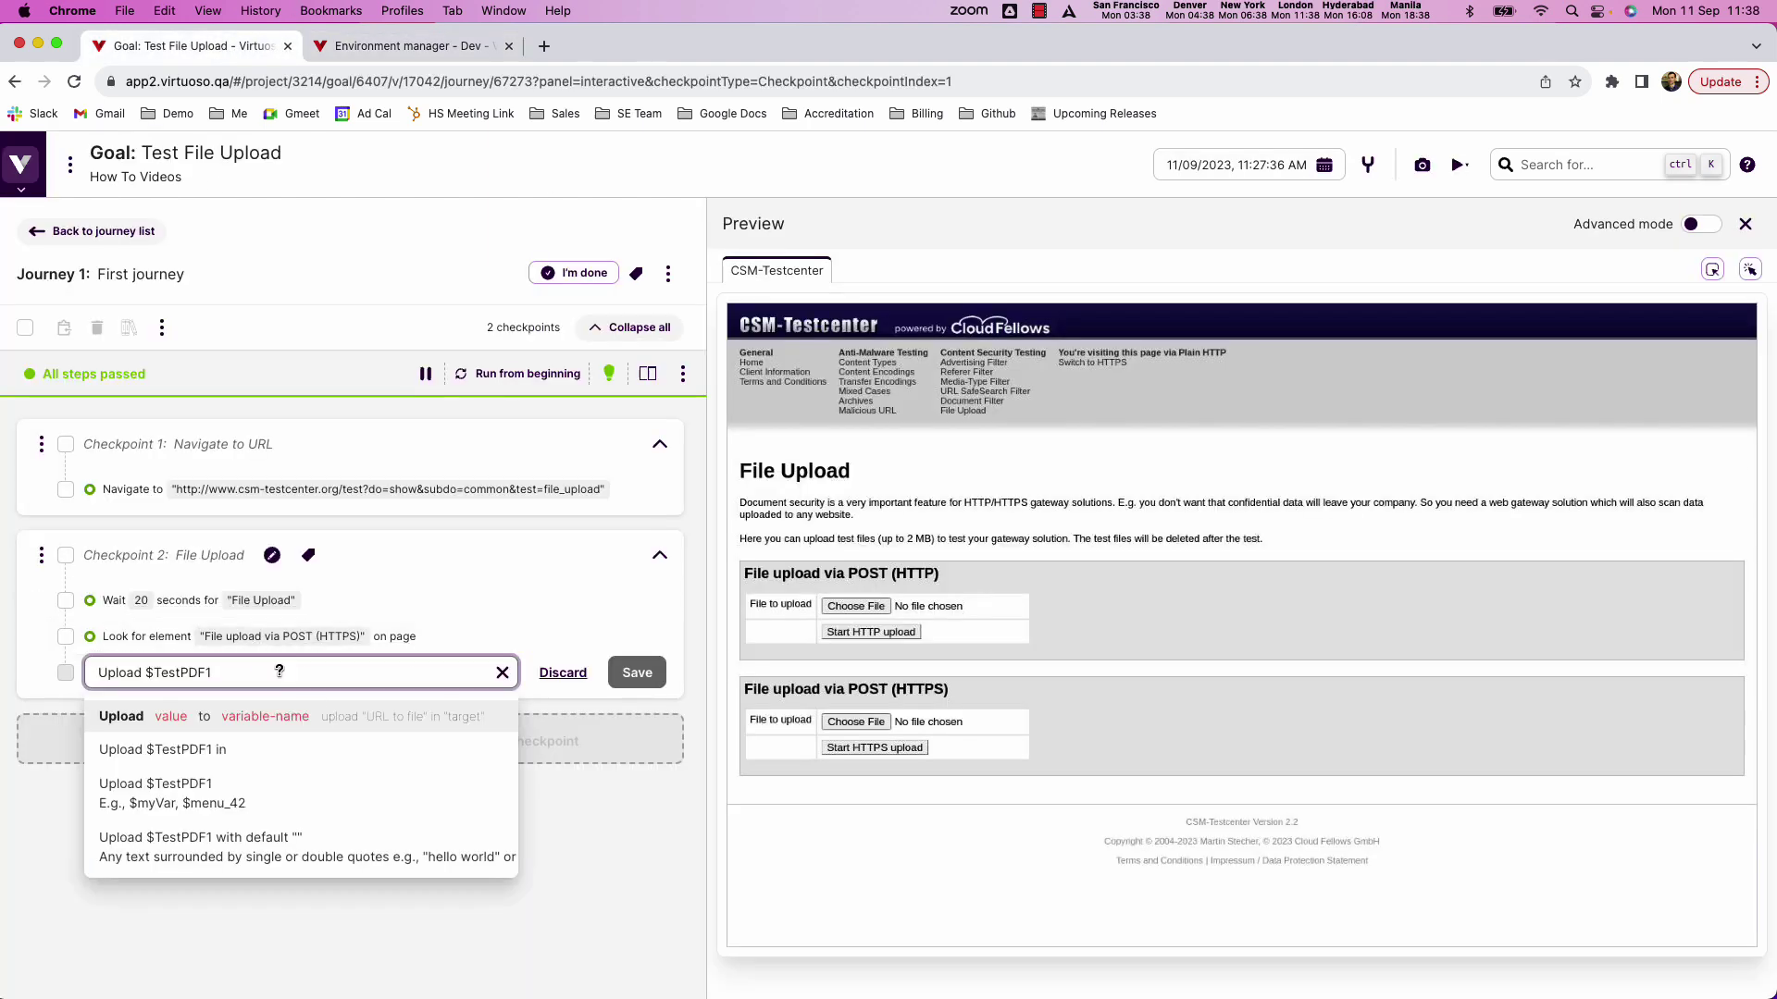
pyautogui.write('to inpu')
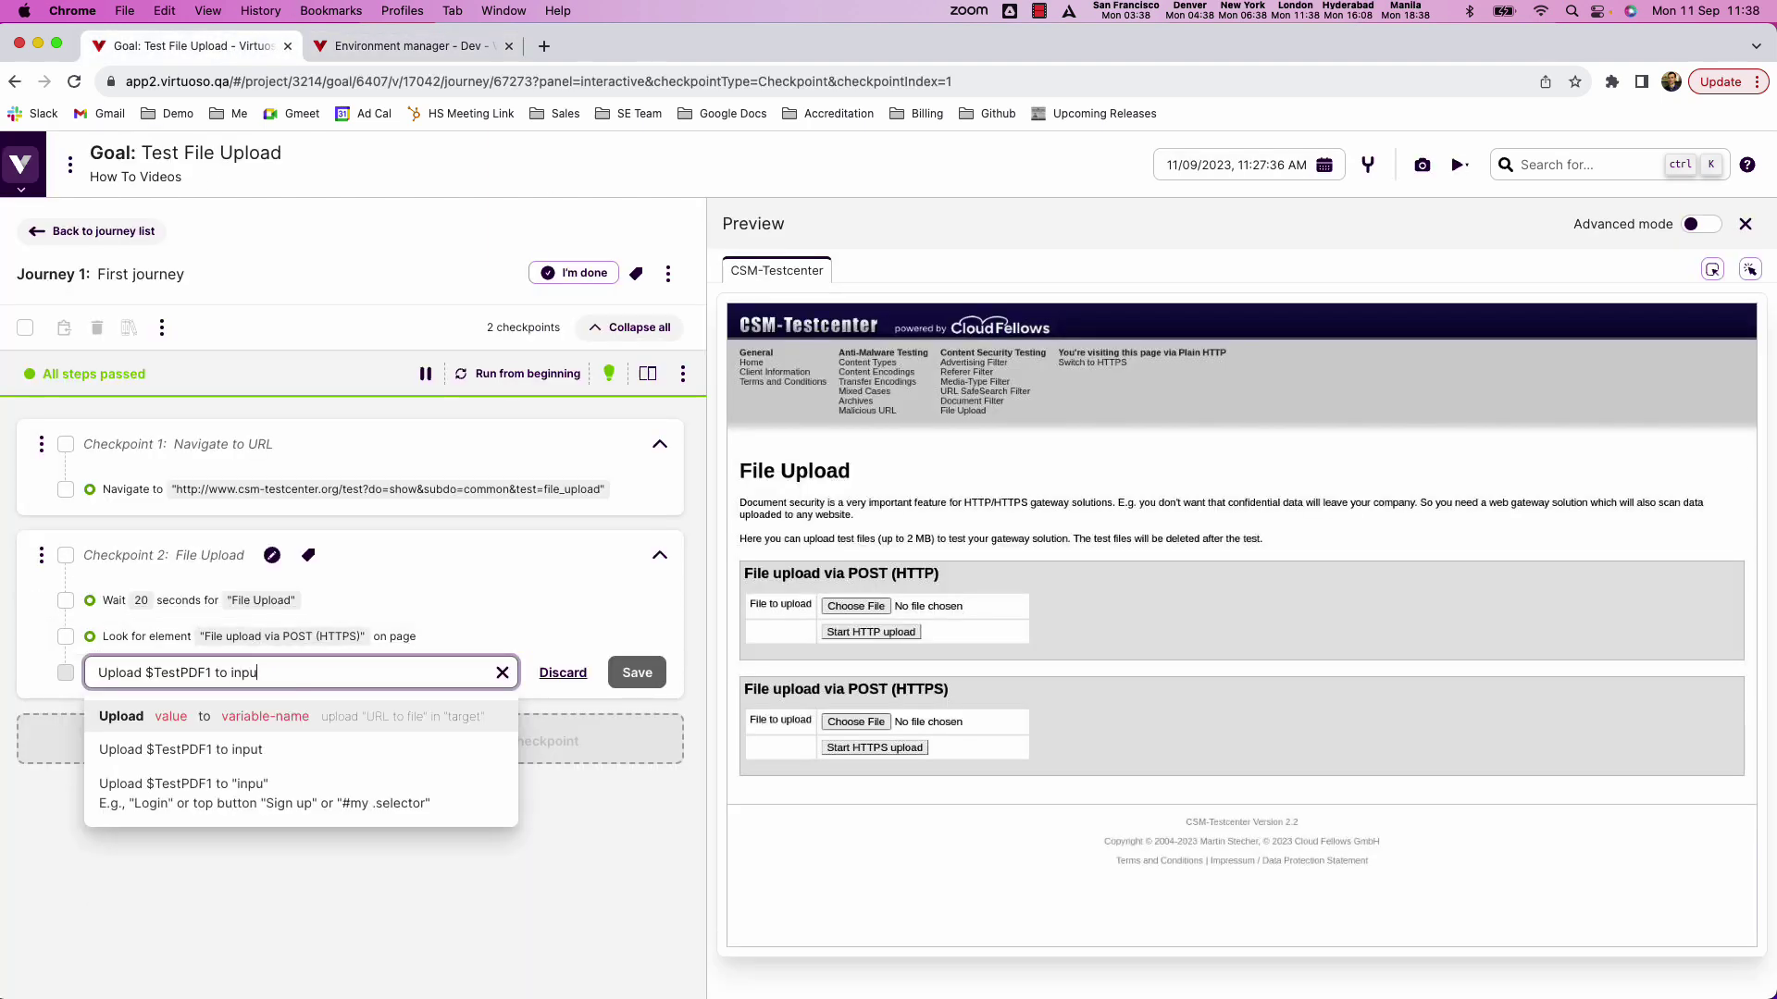
pyautogui.write('t "File to upl')
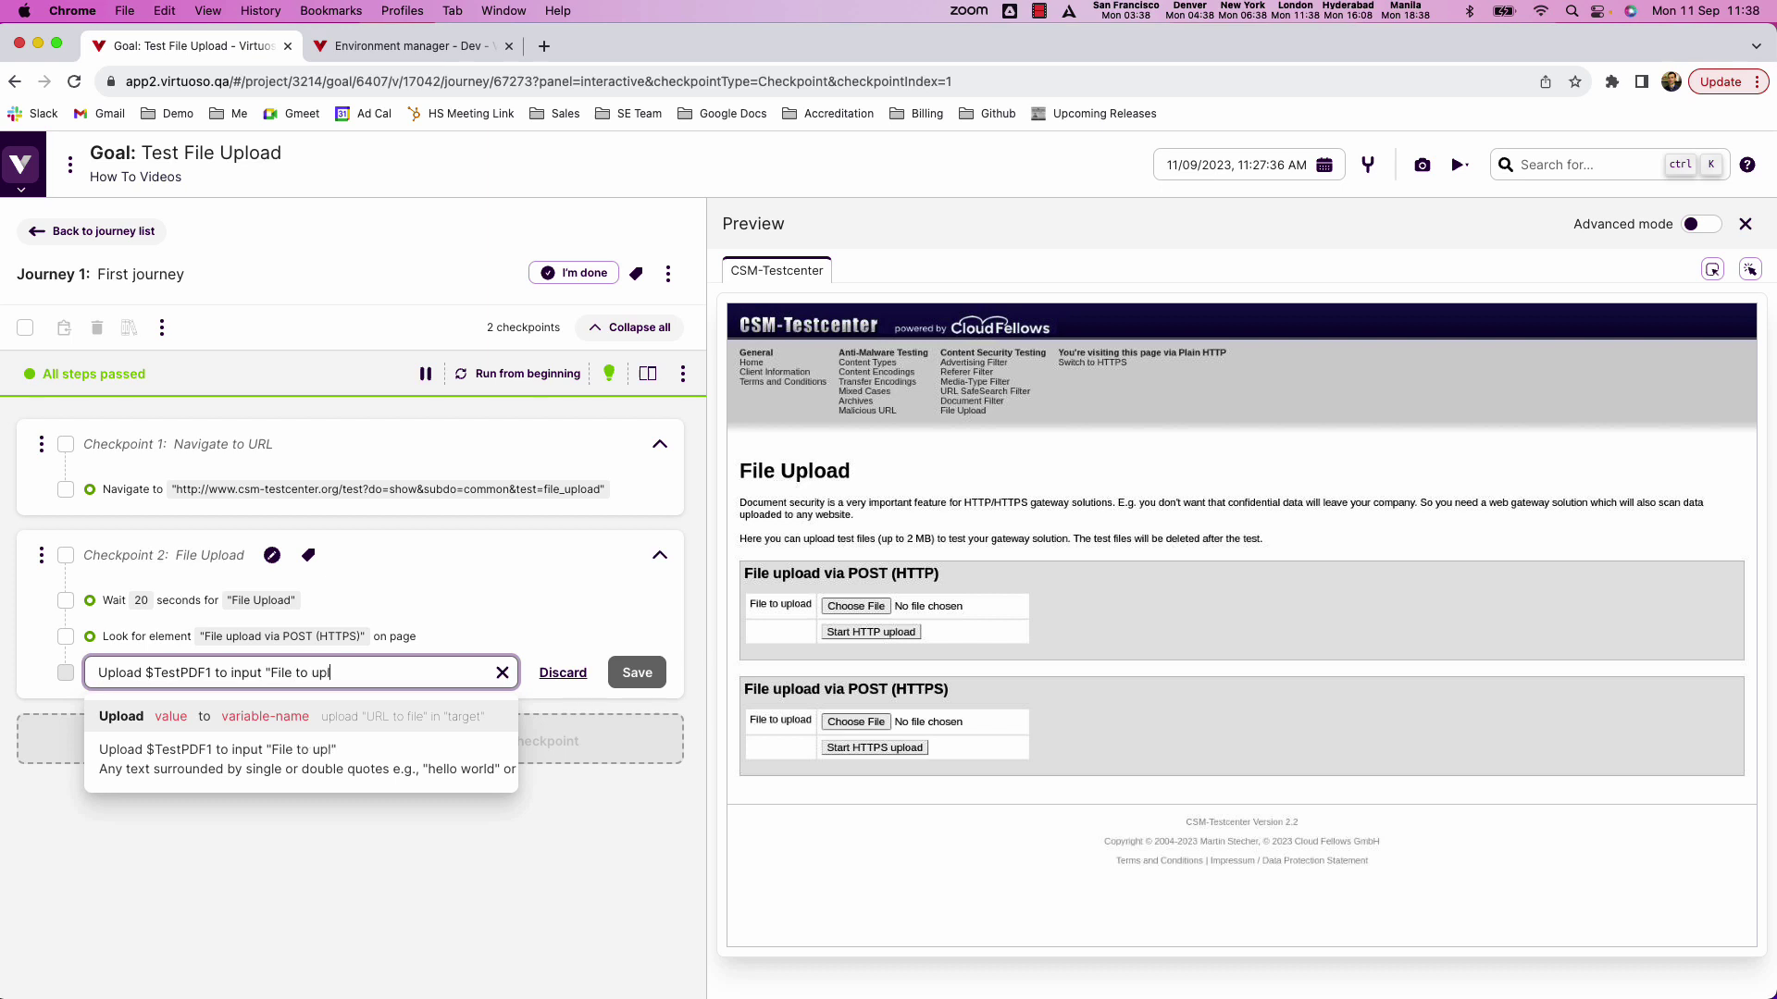
pyautogui.write('oad"')
pyautogui.press('Return')
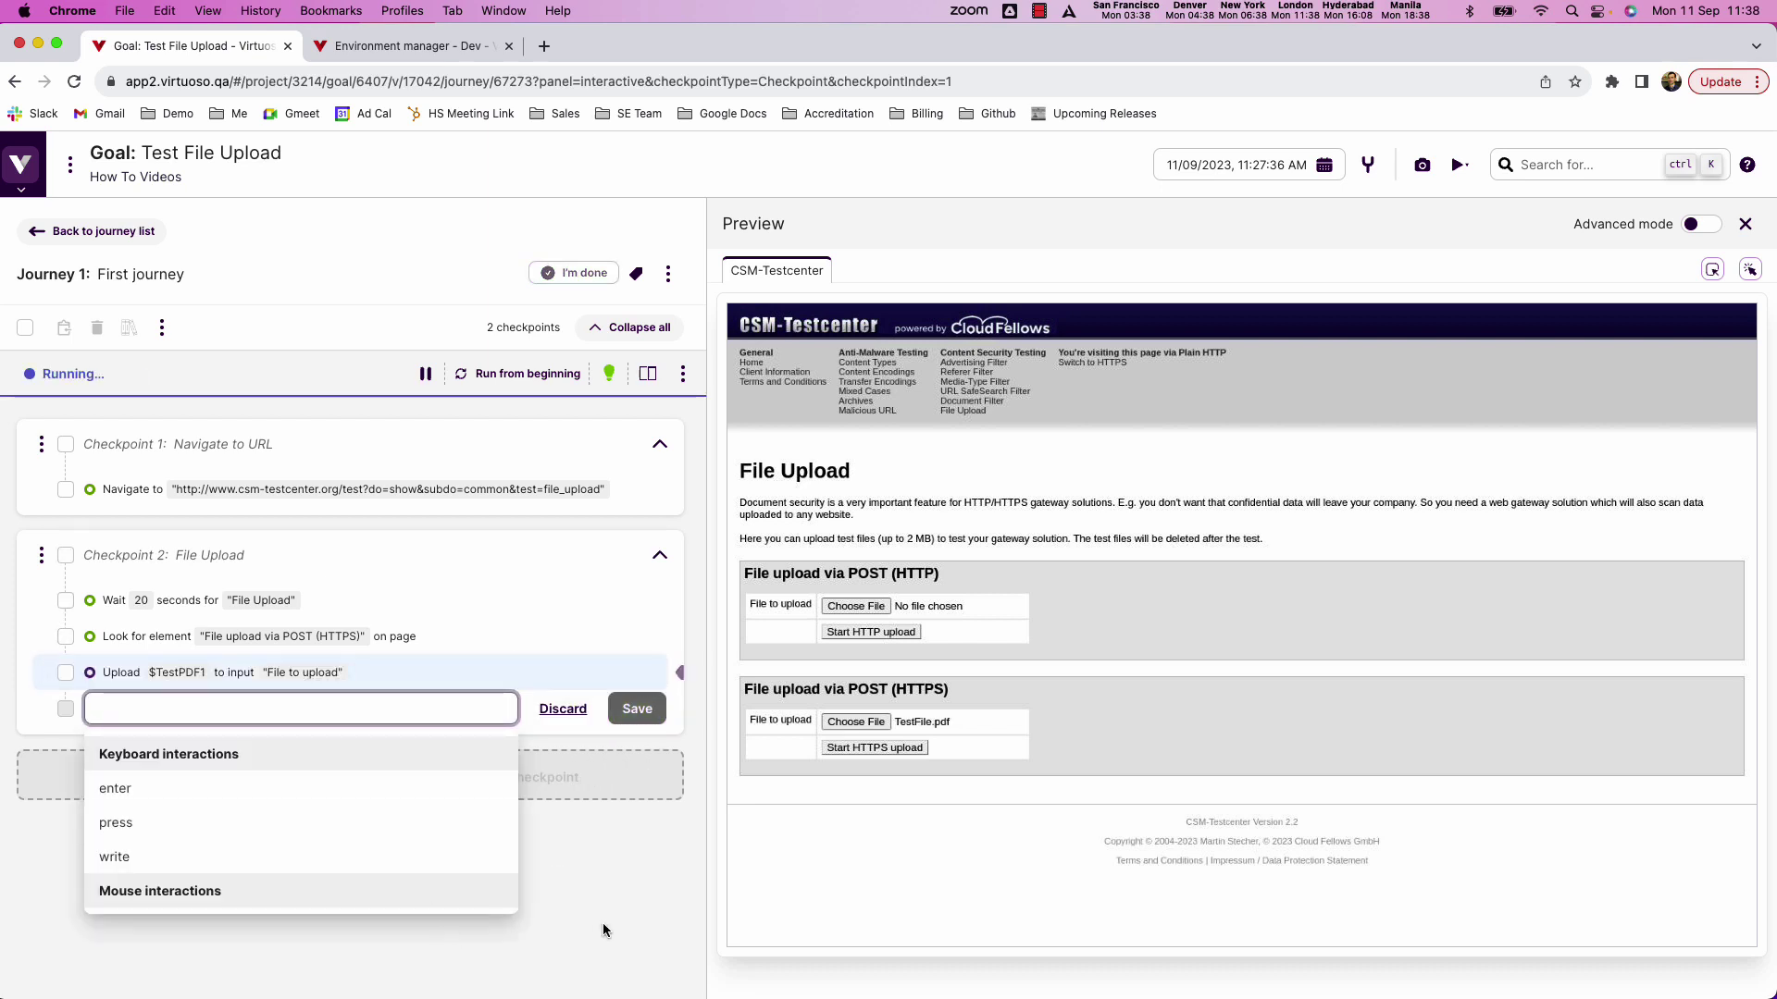
pyautogui.click(602, 924)
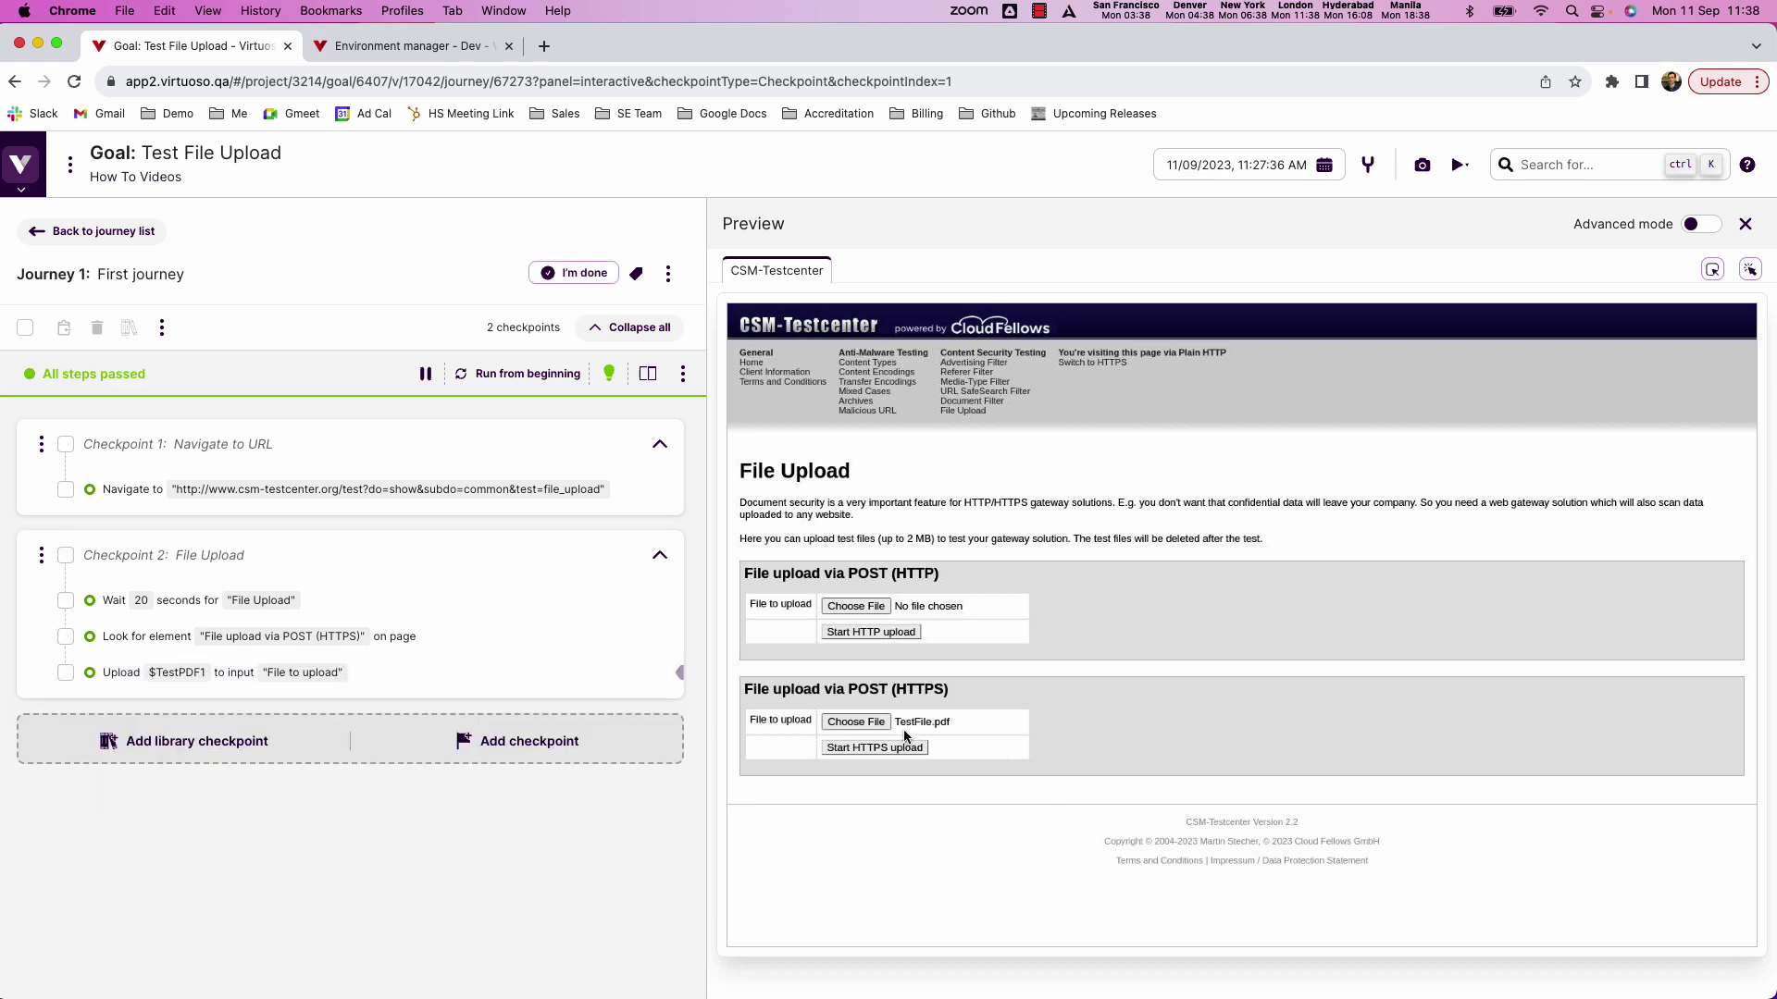
pyautogui.click(454, 48)
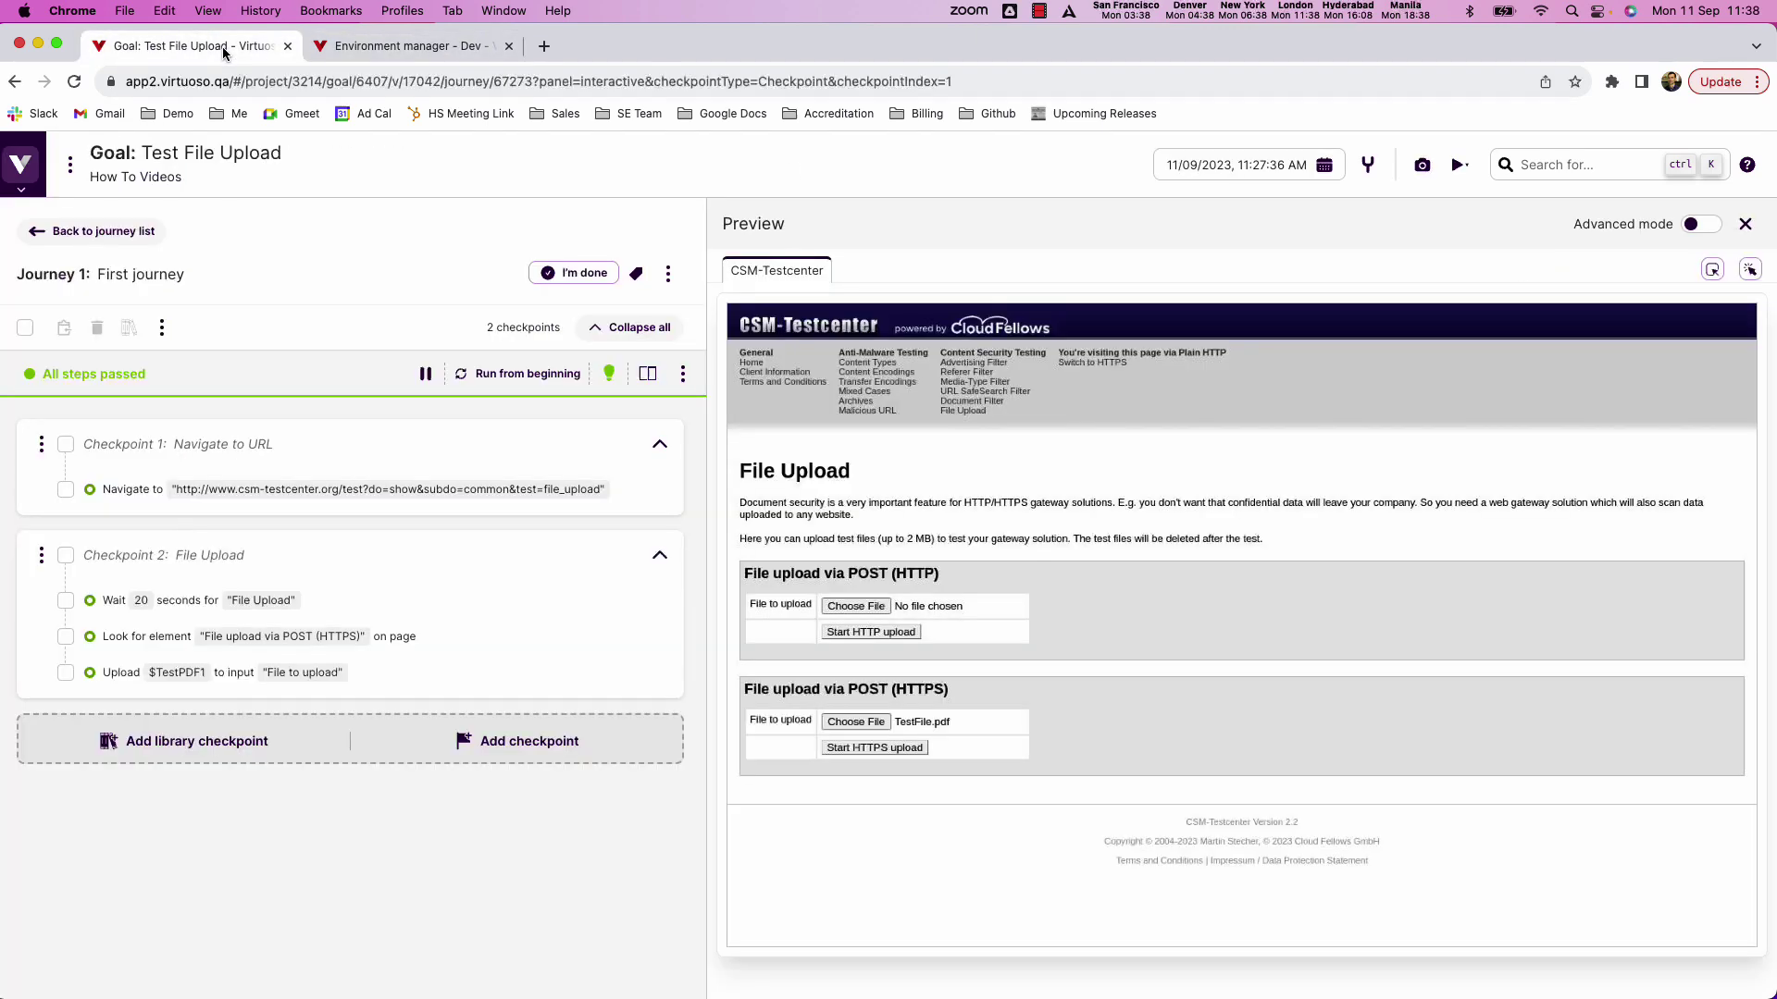
pyautogui.click(185, 45)
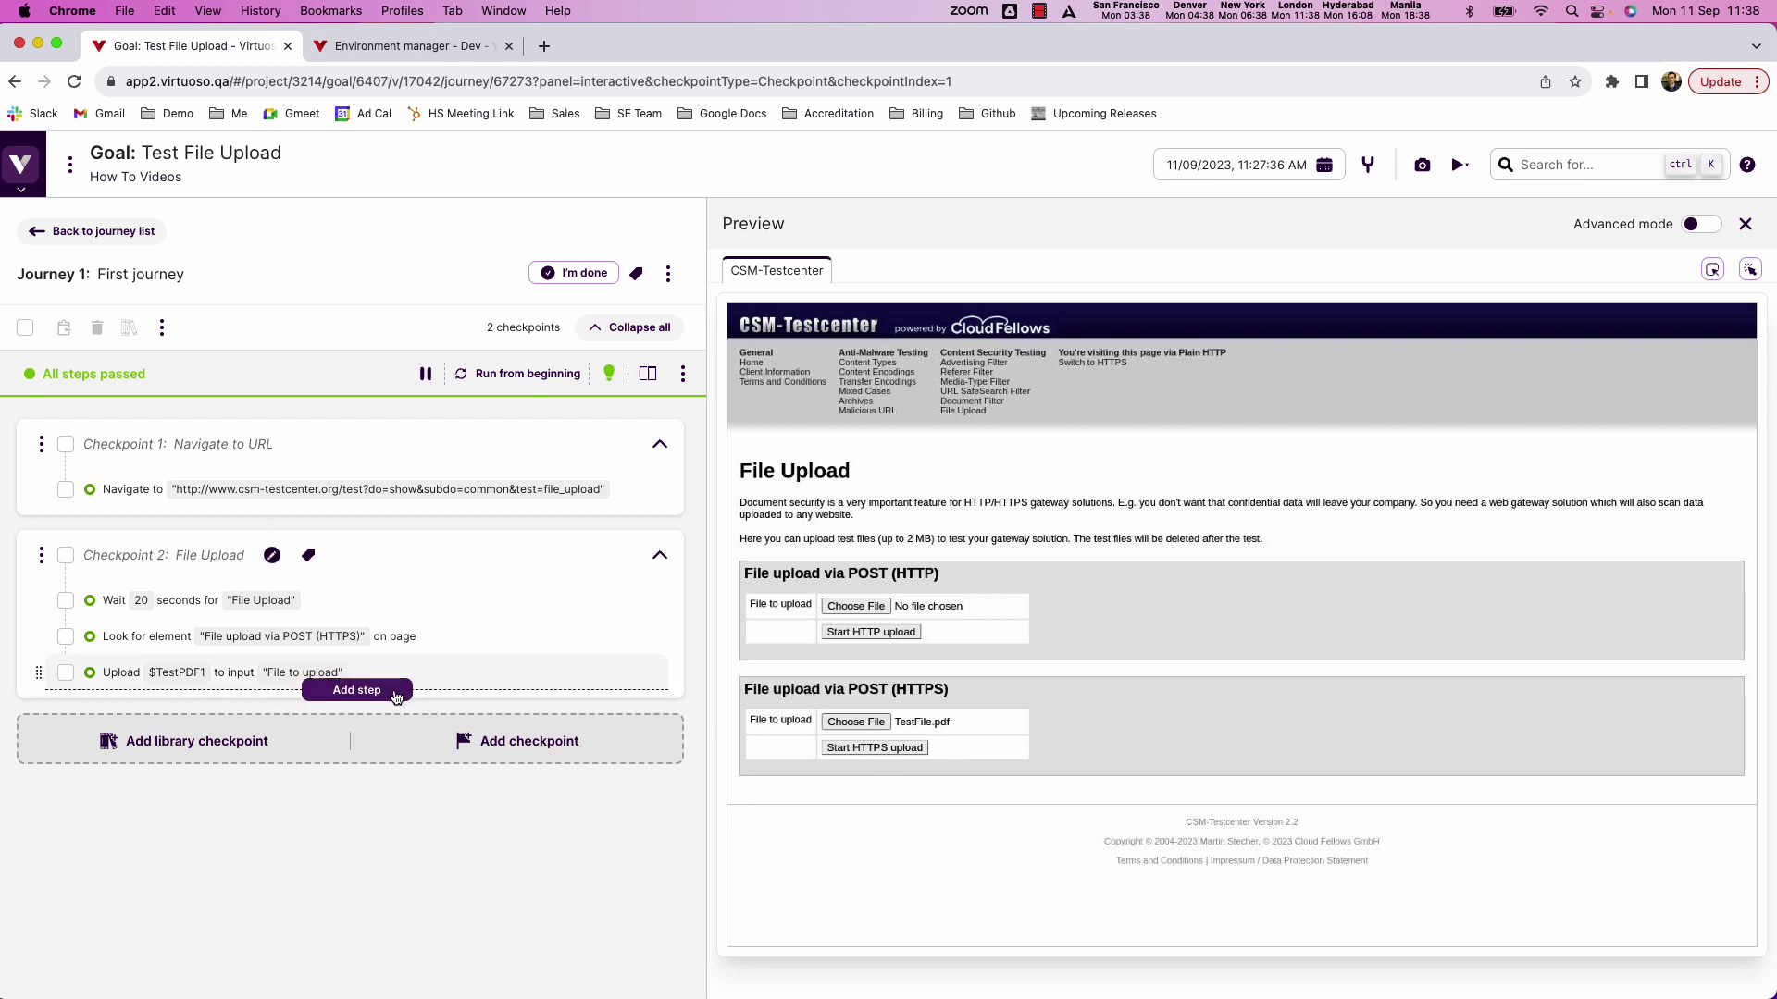
# - Add the final step 'Click on "Start HTTPS upload"' so the page reports File Upload Finished
pyautogui.click(395, 694)
pyautogui.write('Click on "Sta')
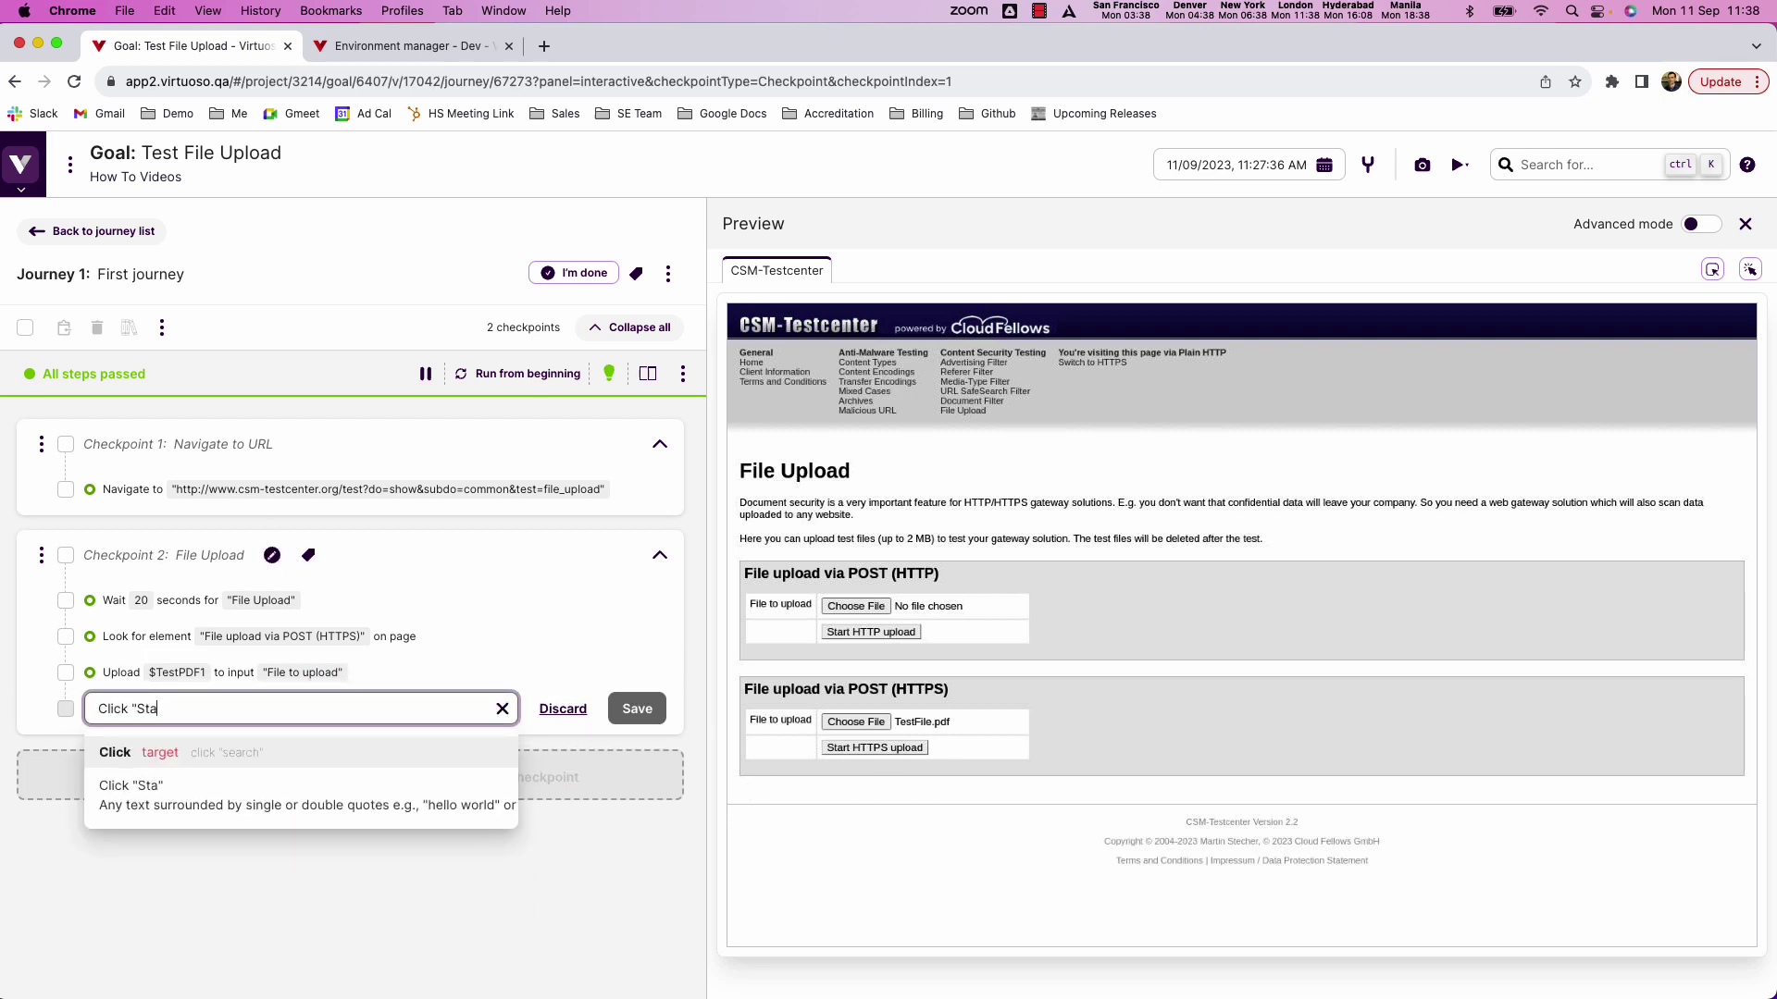
pyautogui.write('rt HTTPS upload"')
pyautogui.press('Return')
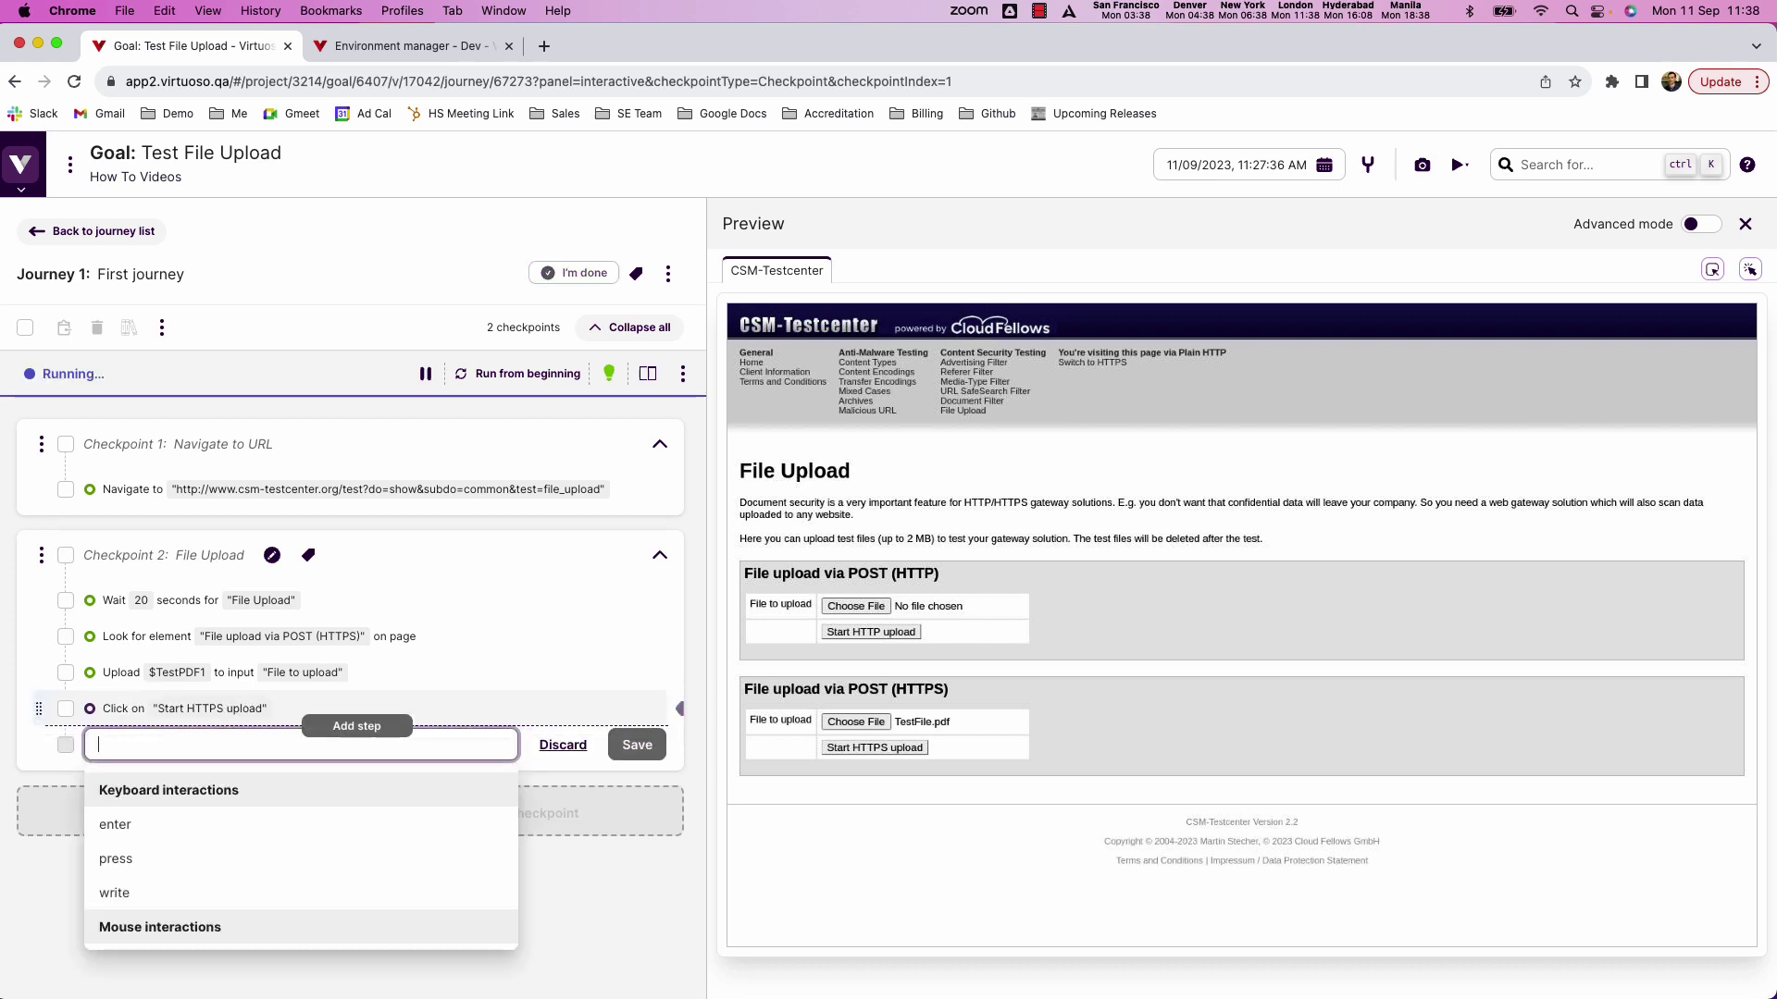
pyautogui.click(646, 930)
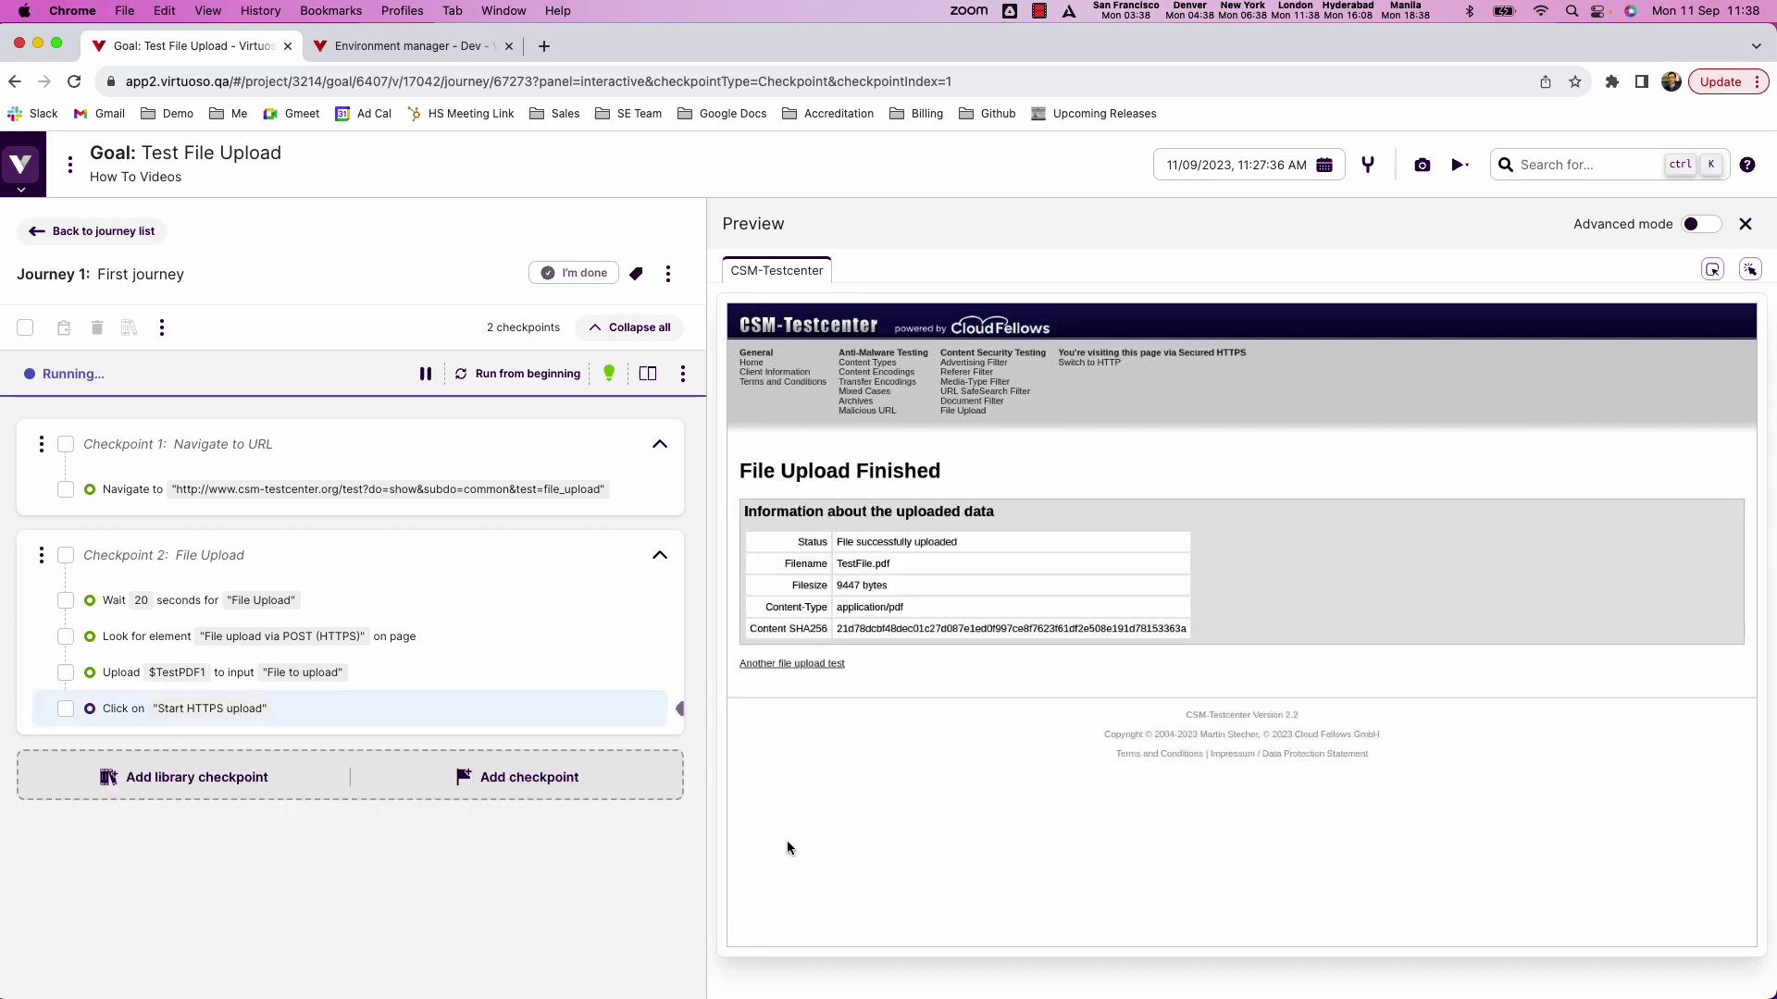
pyautogui.moveTo(558, 719)
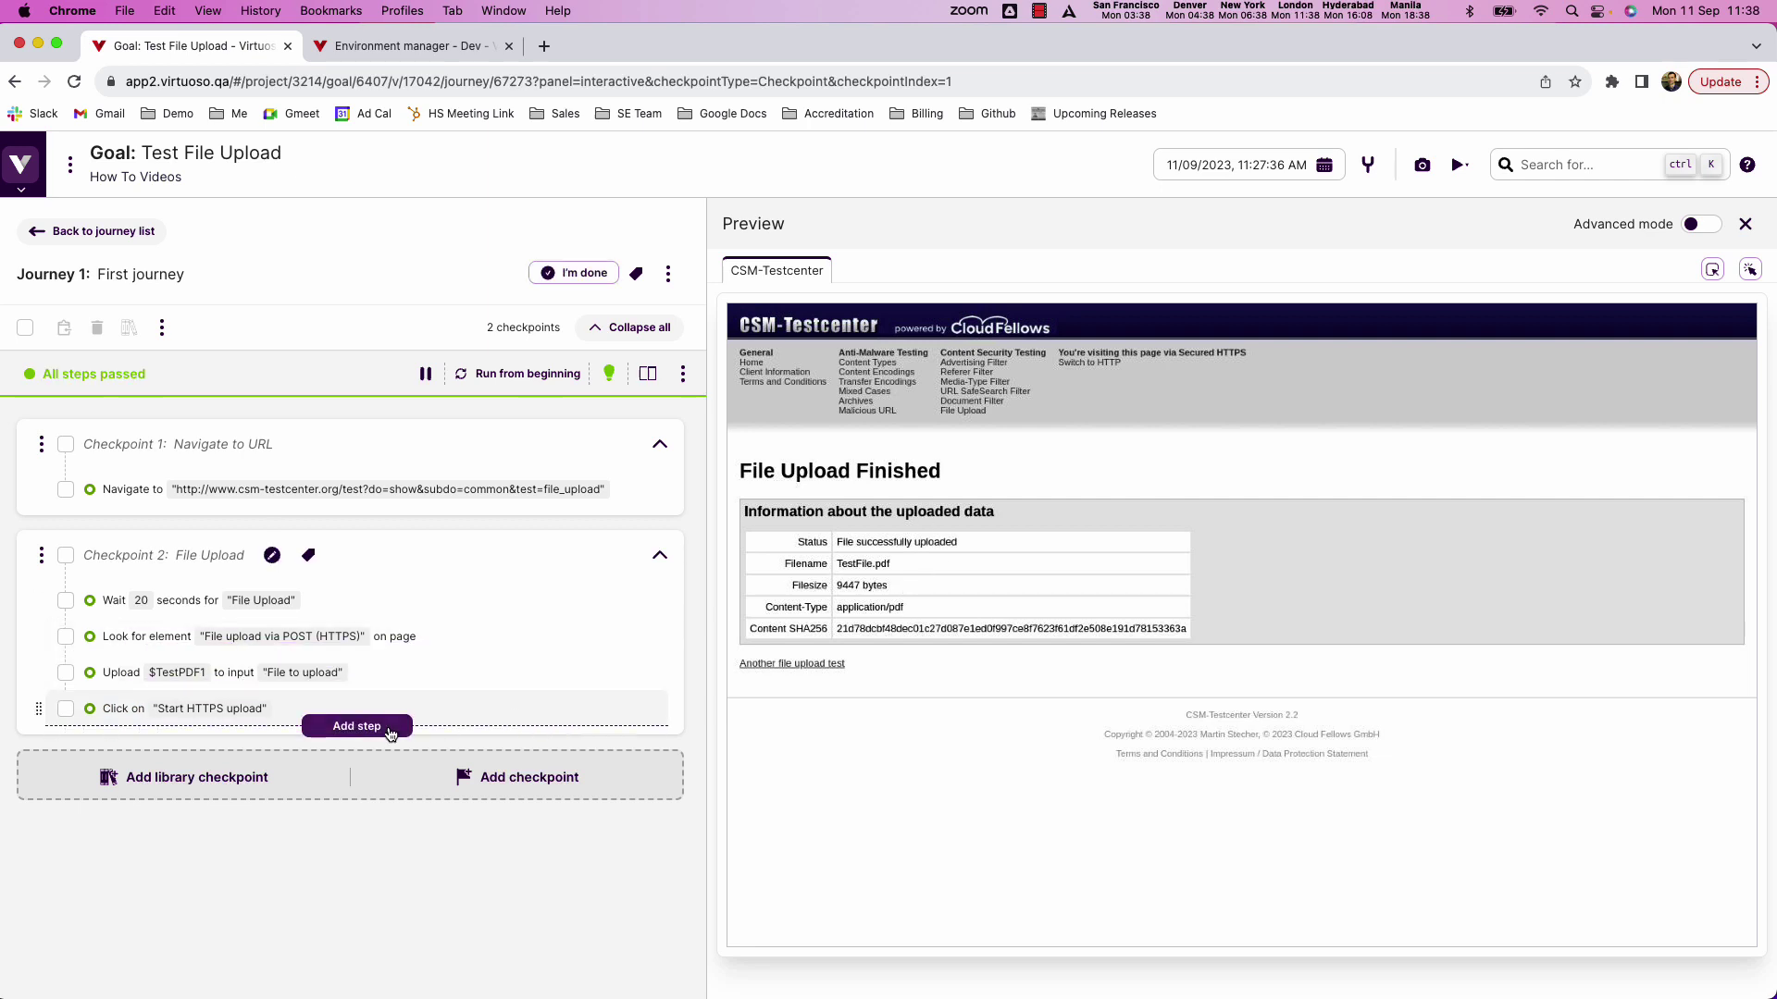